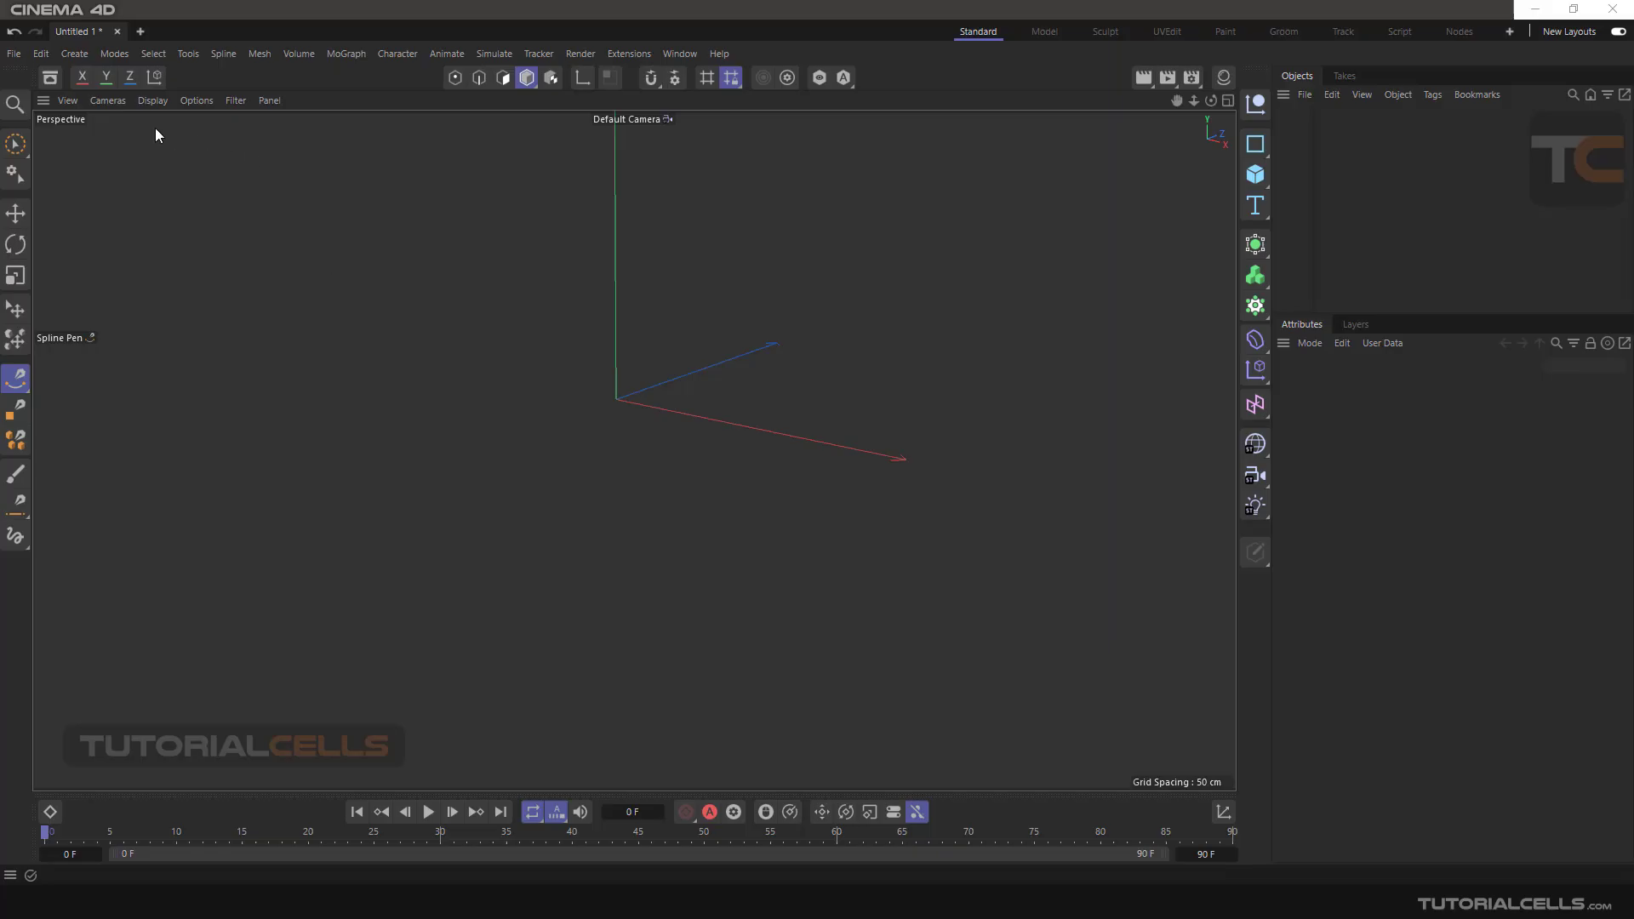
Step: Open the spline primitives palette in the empty scene
{"action": "left_click", "coordinate": [1265, 151]}
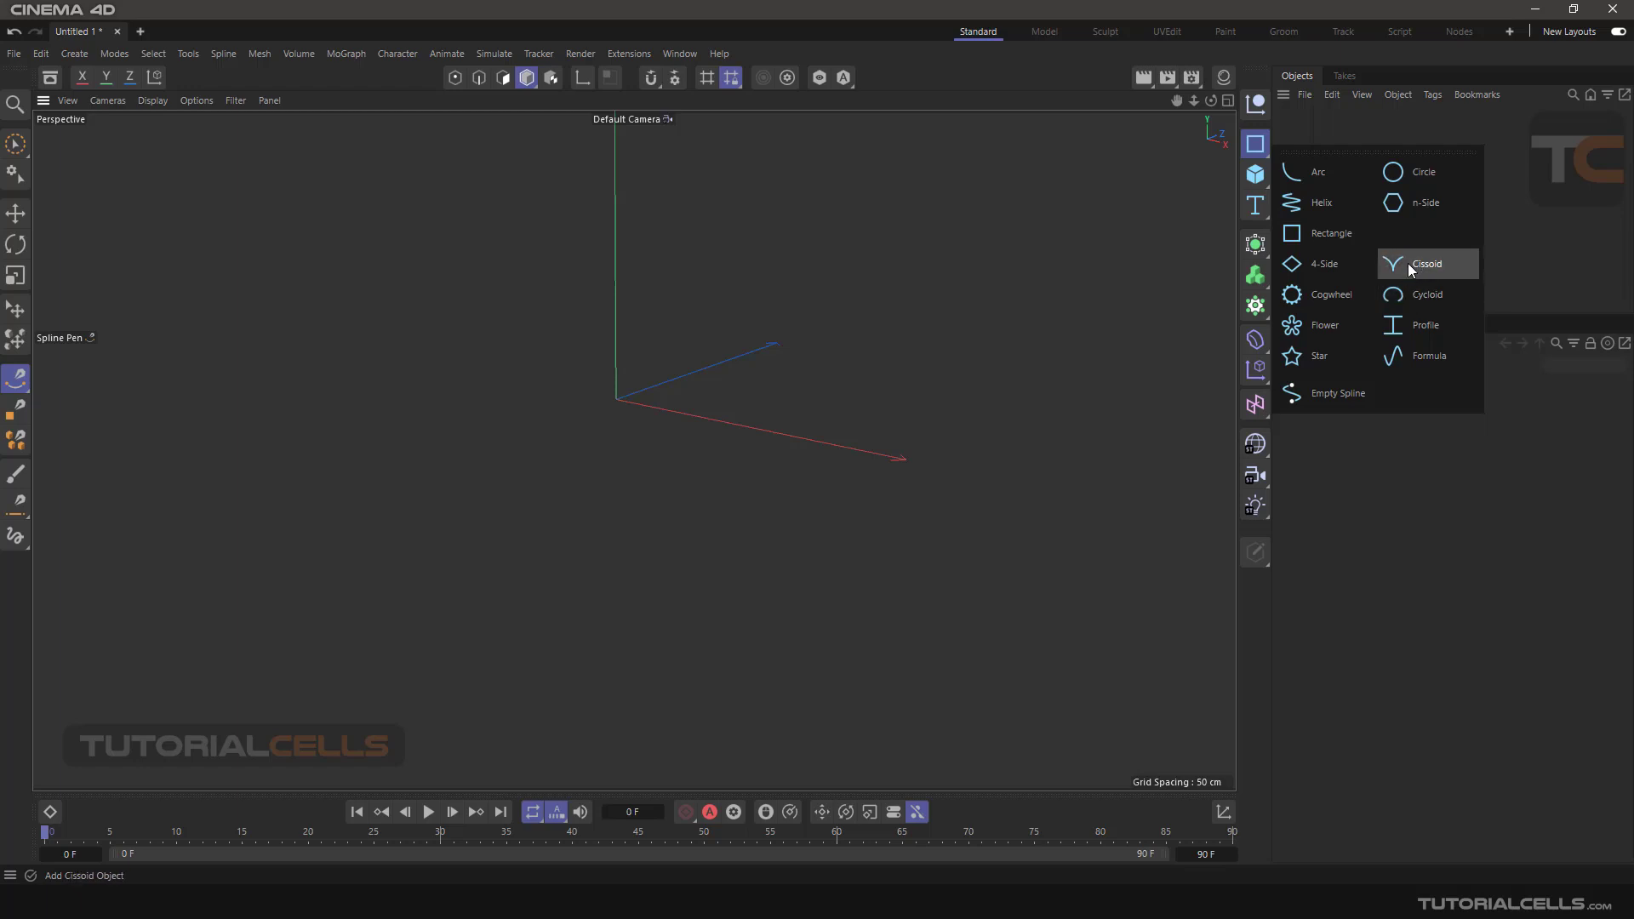
Step: Maximize the top view and add a Cissoid spline from the Spline palette
{"action": "middle_click", "coordinate": [881, 288]}
{"action": "middle_click", "coordinate": [898, 290]}
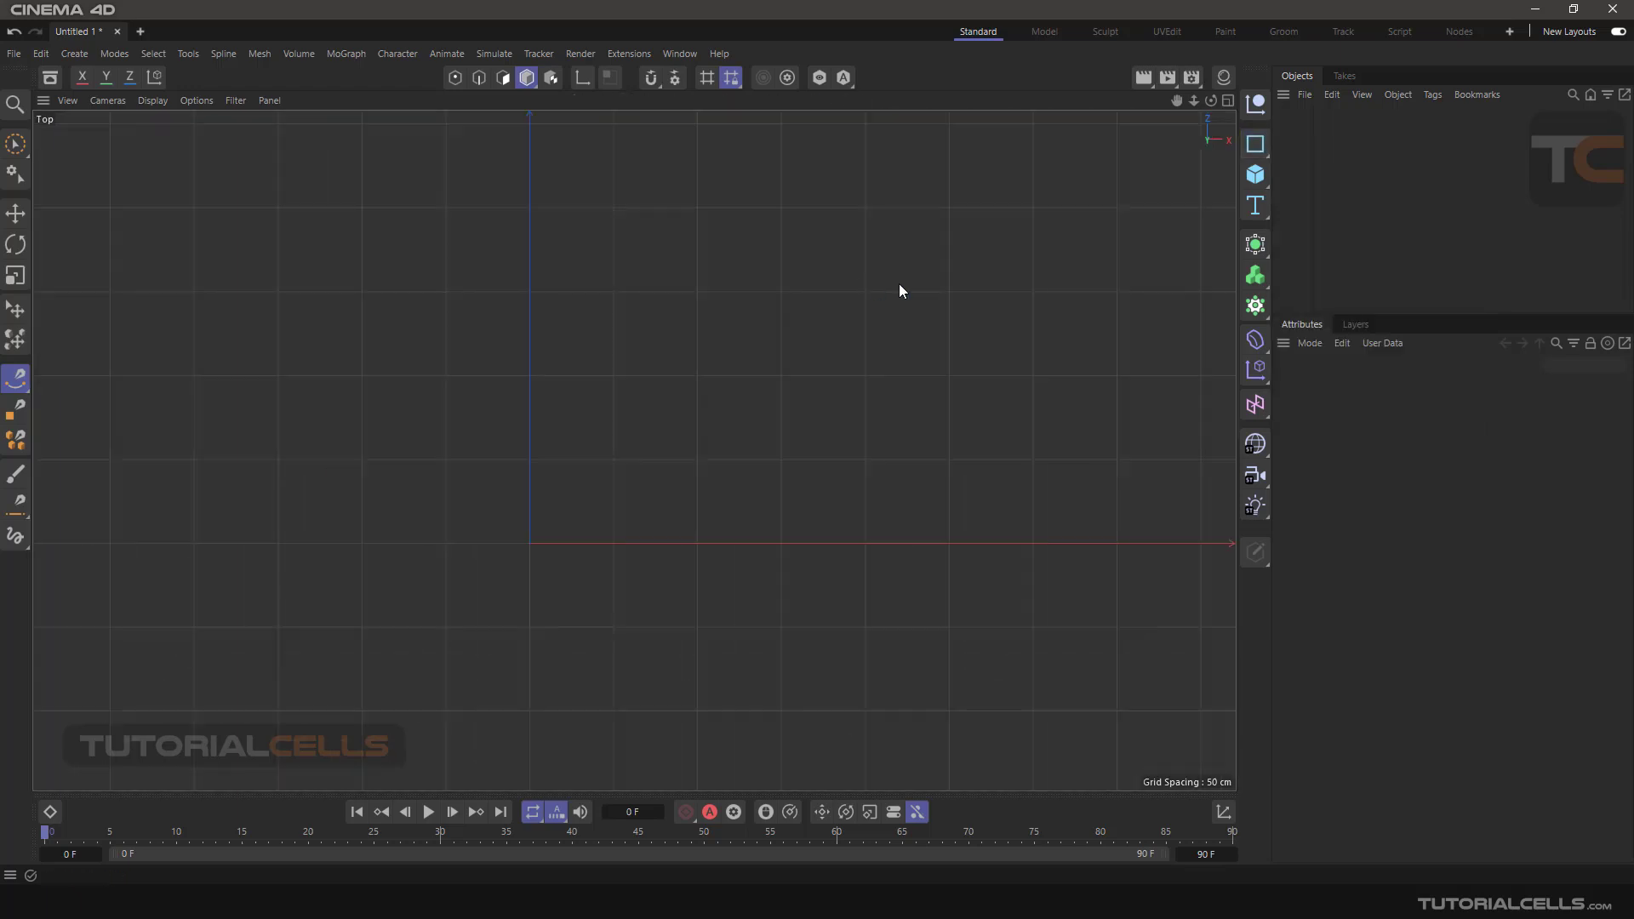
{"action": "left_click", "coordinate": [1255, 144]}
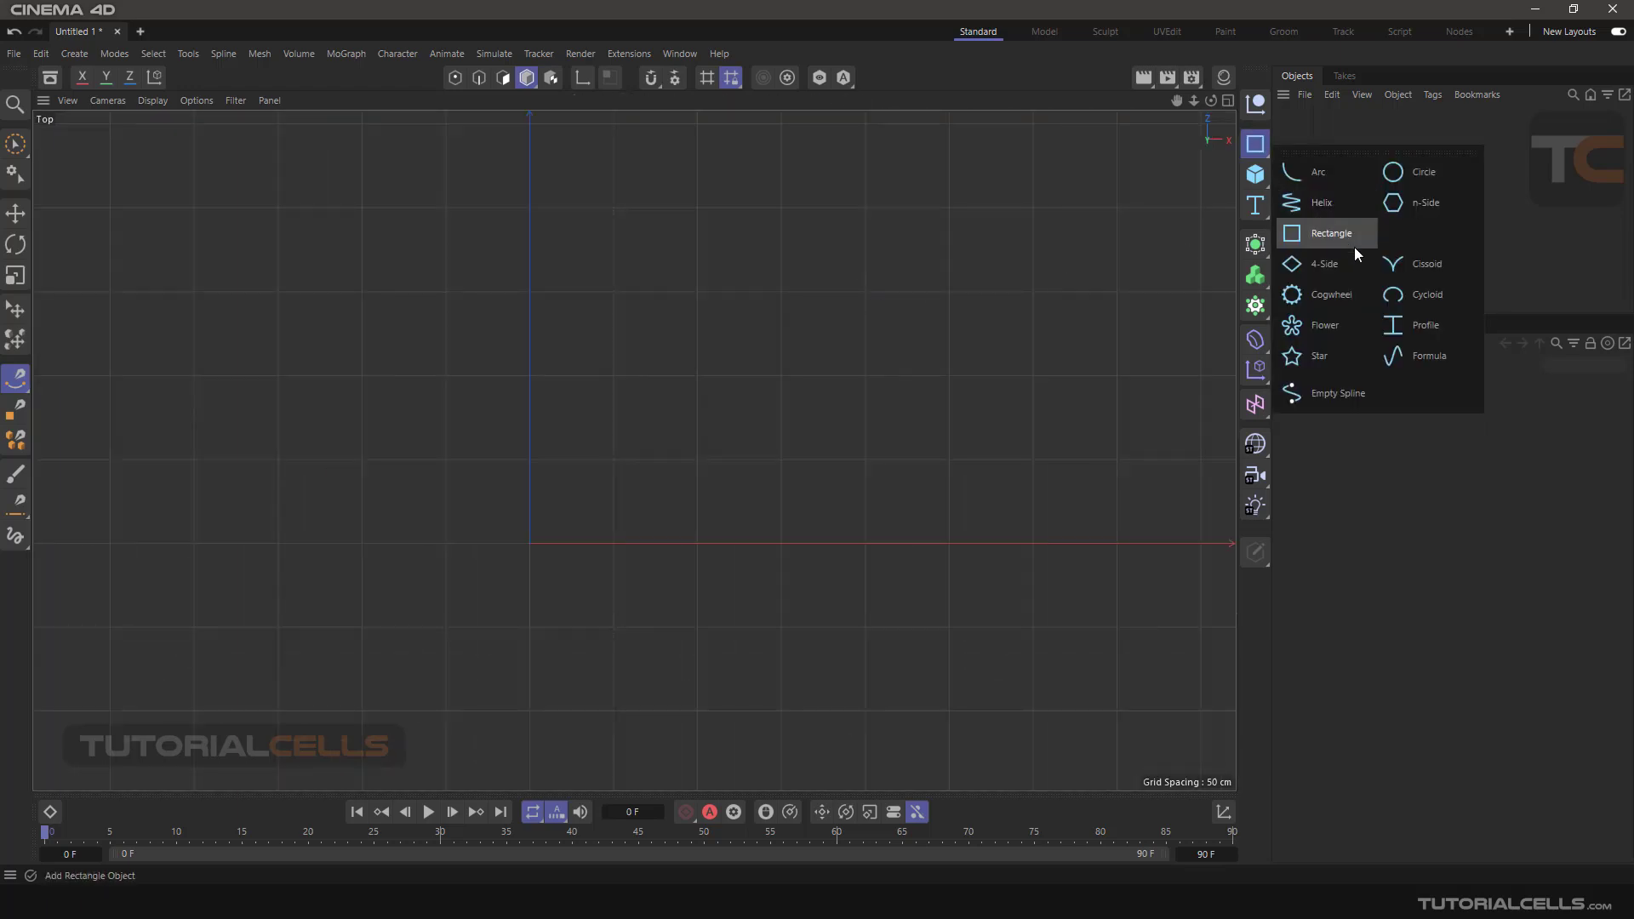
{"action": "left_click", "coordinate": [1399, 275]}
Step: Keep the Cissoid type and widen the spline from 400 cm to 447 cm
{"action": "scroll", "coordinate": [673, 382], "scroll_direction": "down", "scroll_amount": 3}
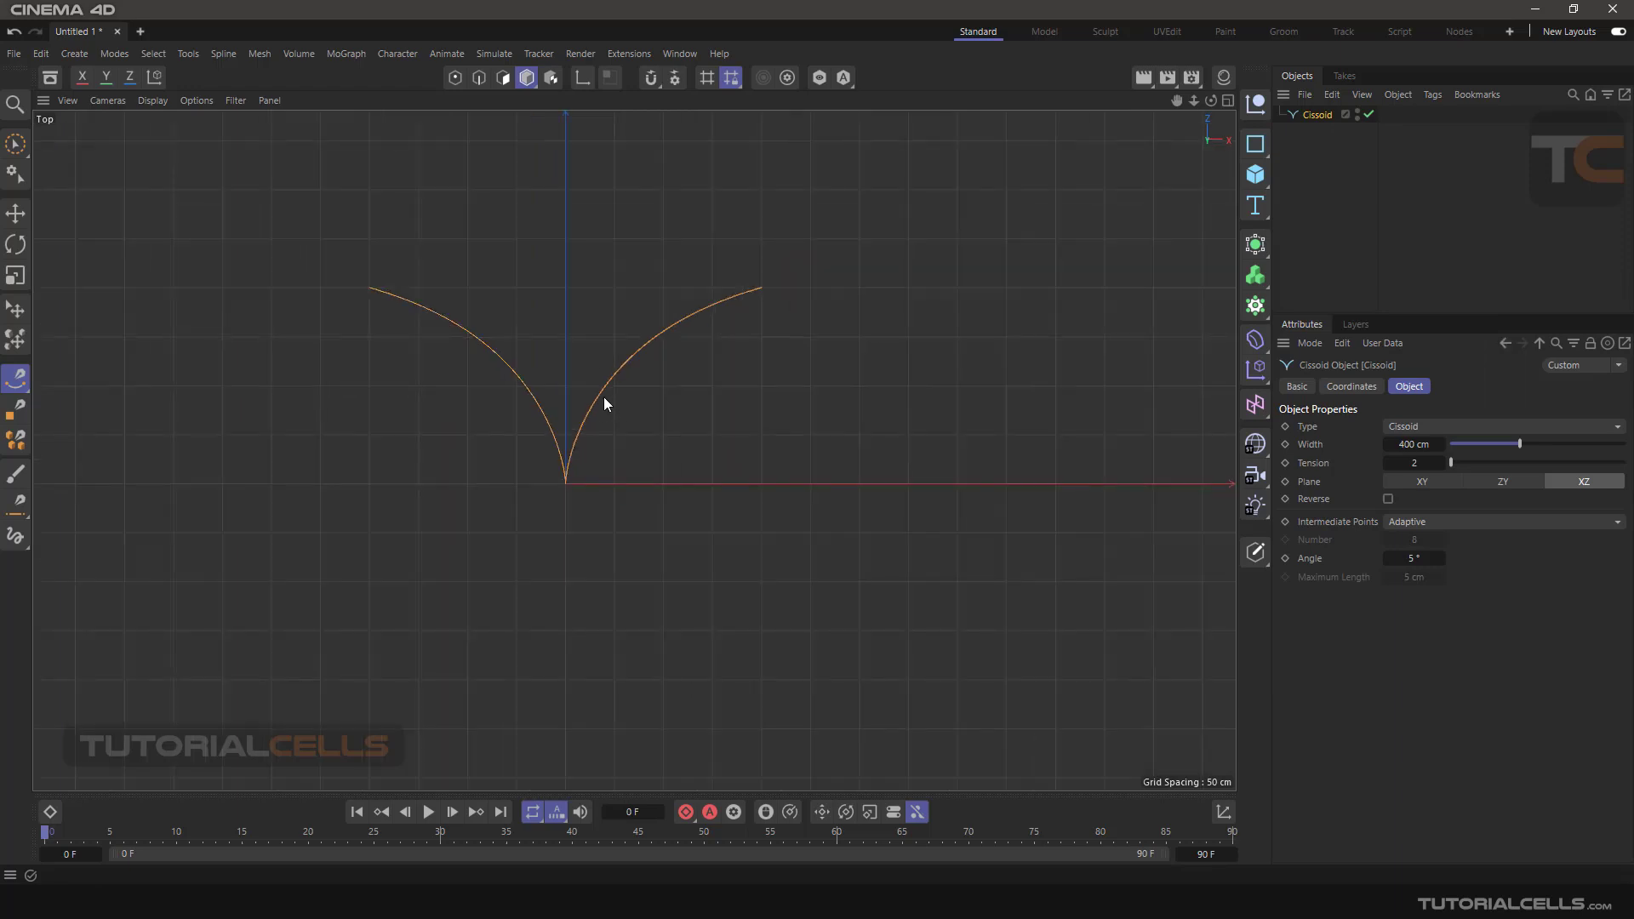
{"action": "scroll", "coordinate": [604, 400], "scroll_direction": "down", "scroll_amount": 1}
{"action": "scroll", "coordinate": [639, 430], "scroll_direction": "up", "scroll_amount": 1}
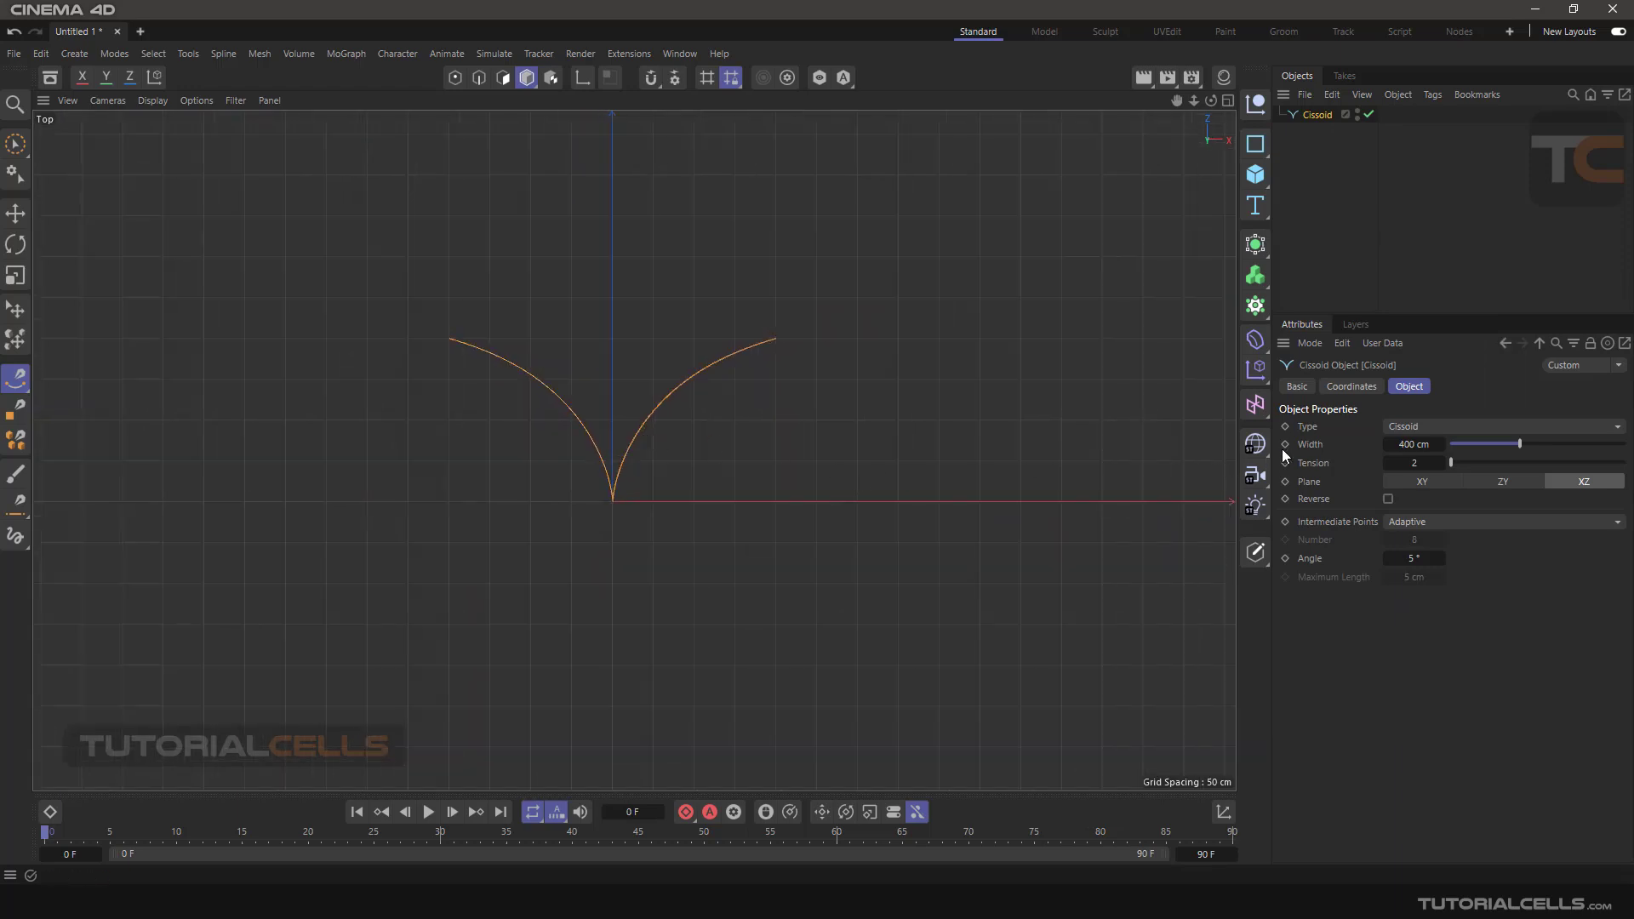
{"action": "left_click", "coordinate": [1409, 427]}
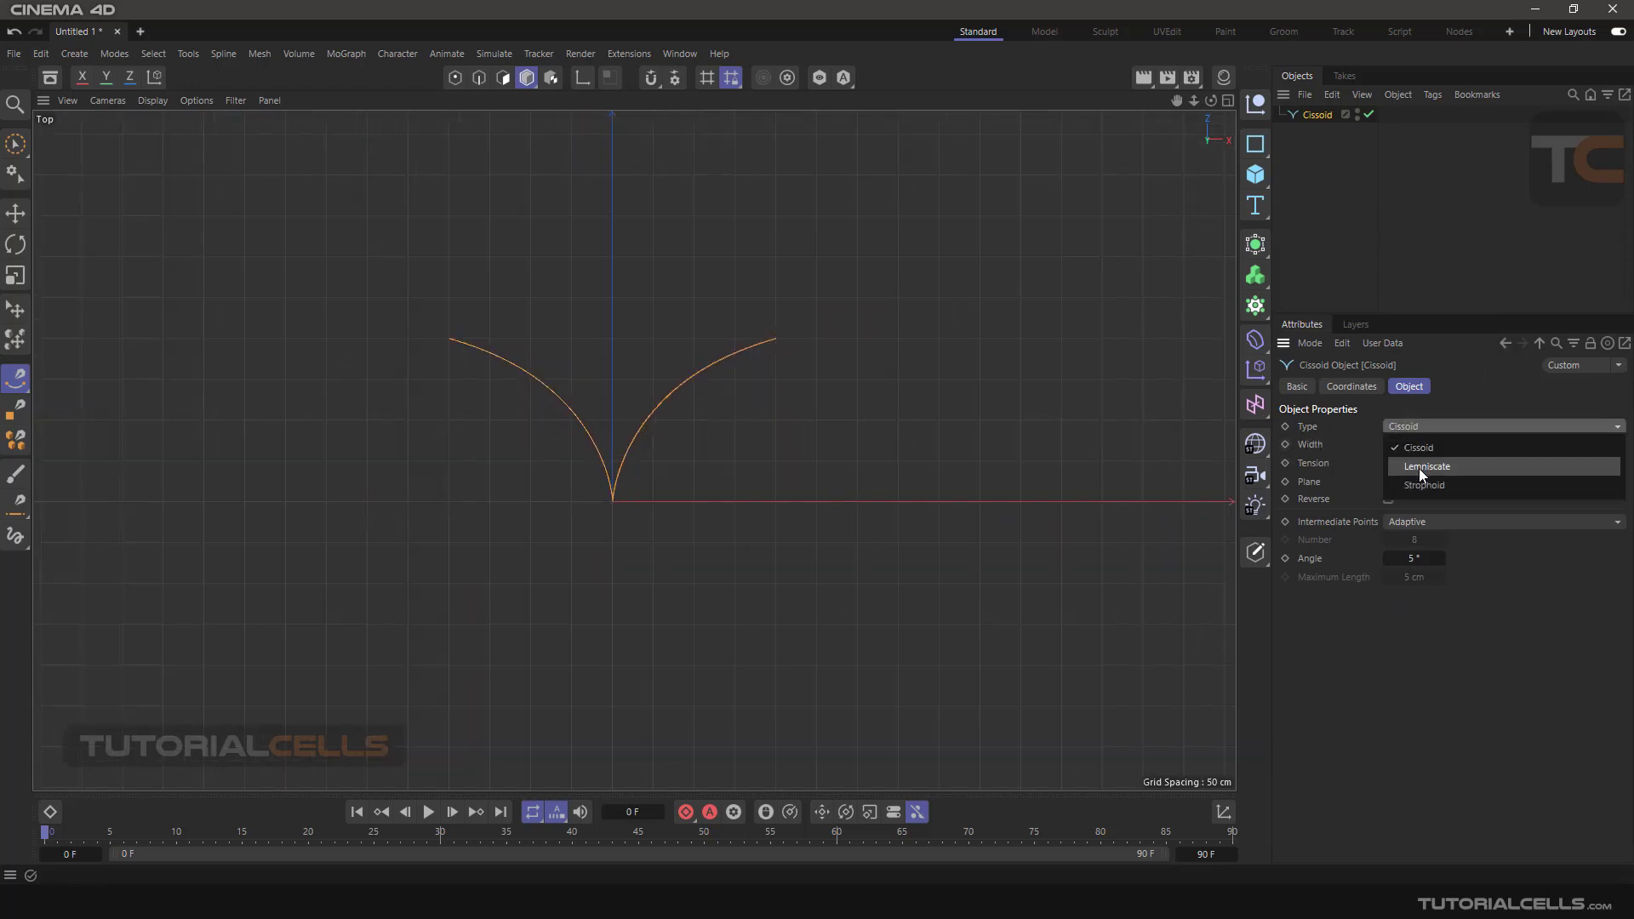
{"action": "left_click", "coordinate": [1492, 553]}
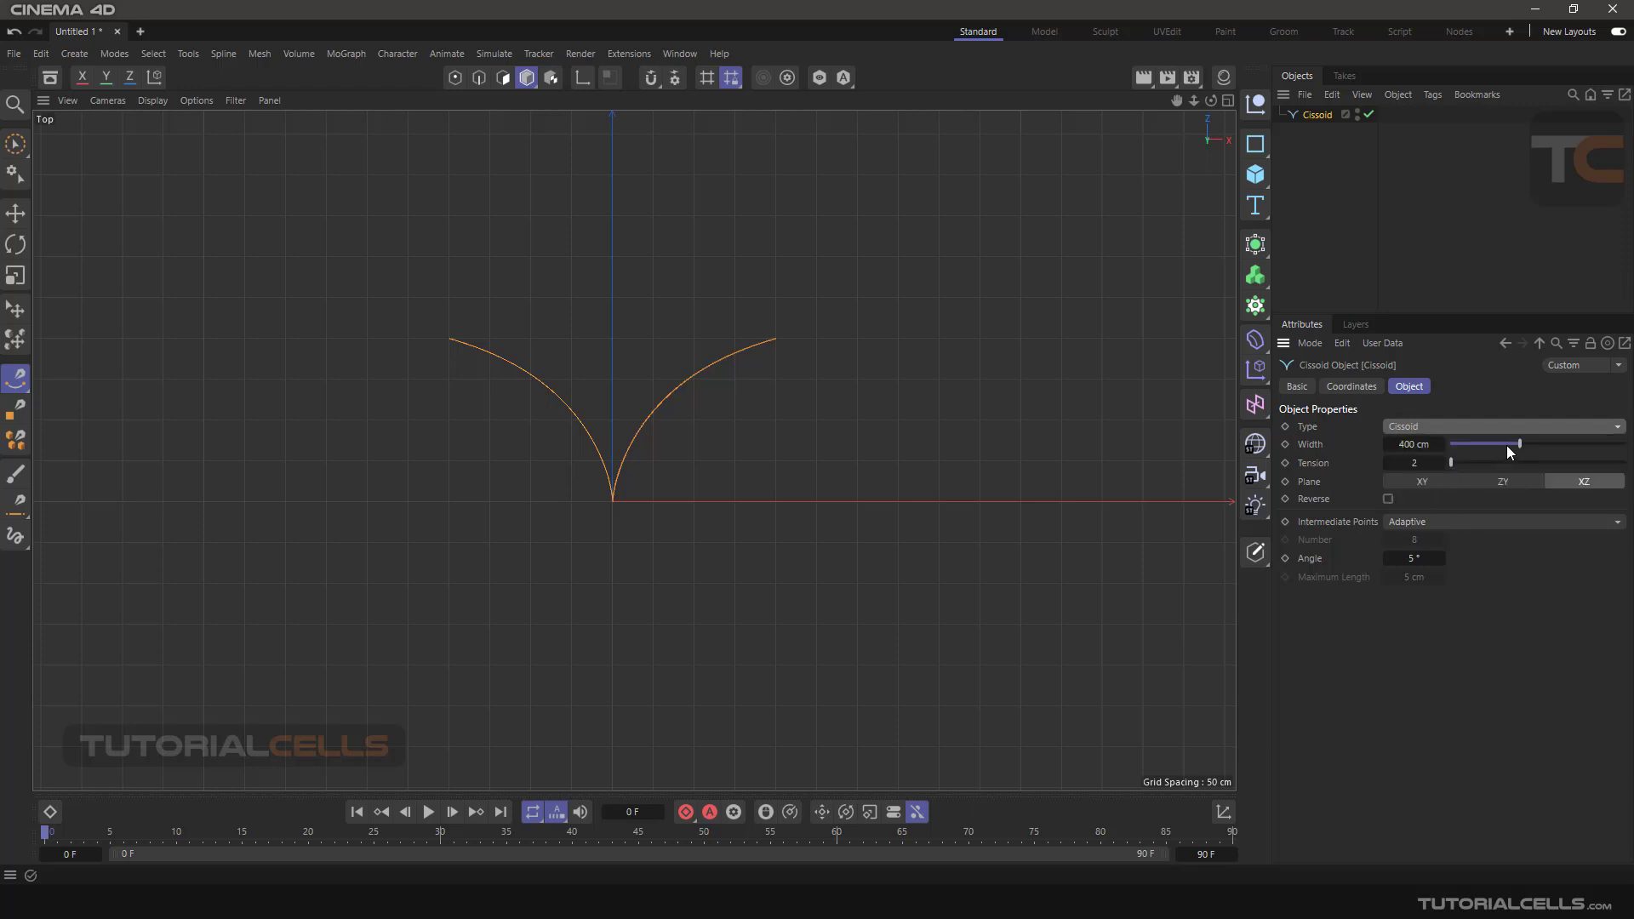
{"action": "left_click_drag", "start_coordinate": [1515, 443], "coordinate": [1478, 462]}
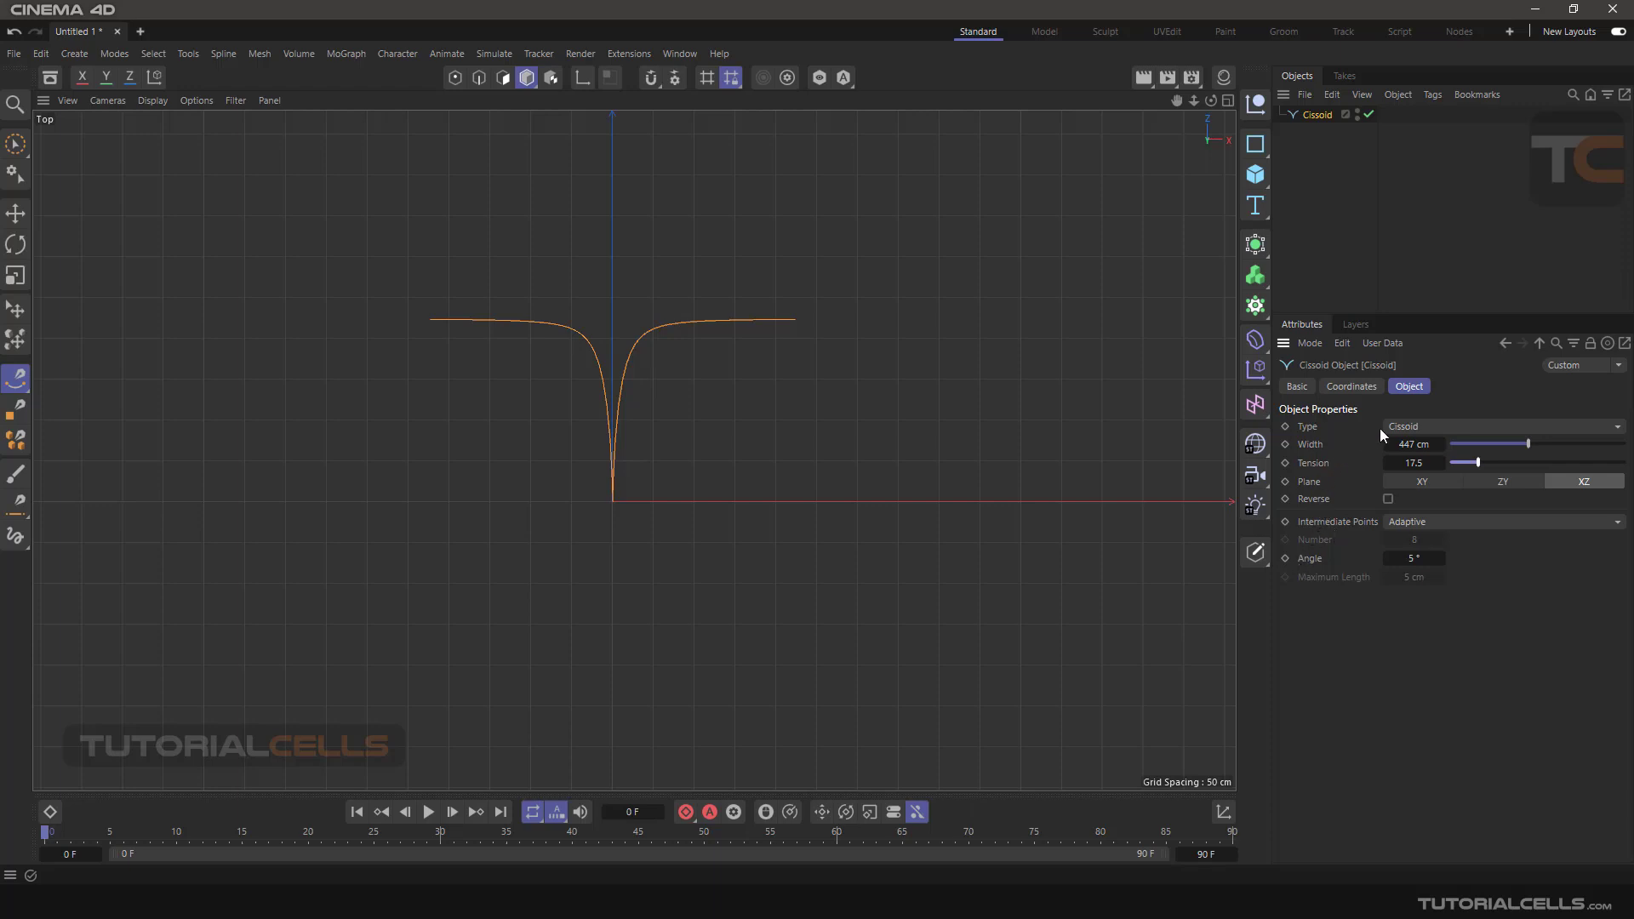
Step: Change the cissoid to a Lemniscate figure-eight and adjust its width
{"action": "left_click", "coordinate": [1408, 428]}
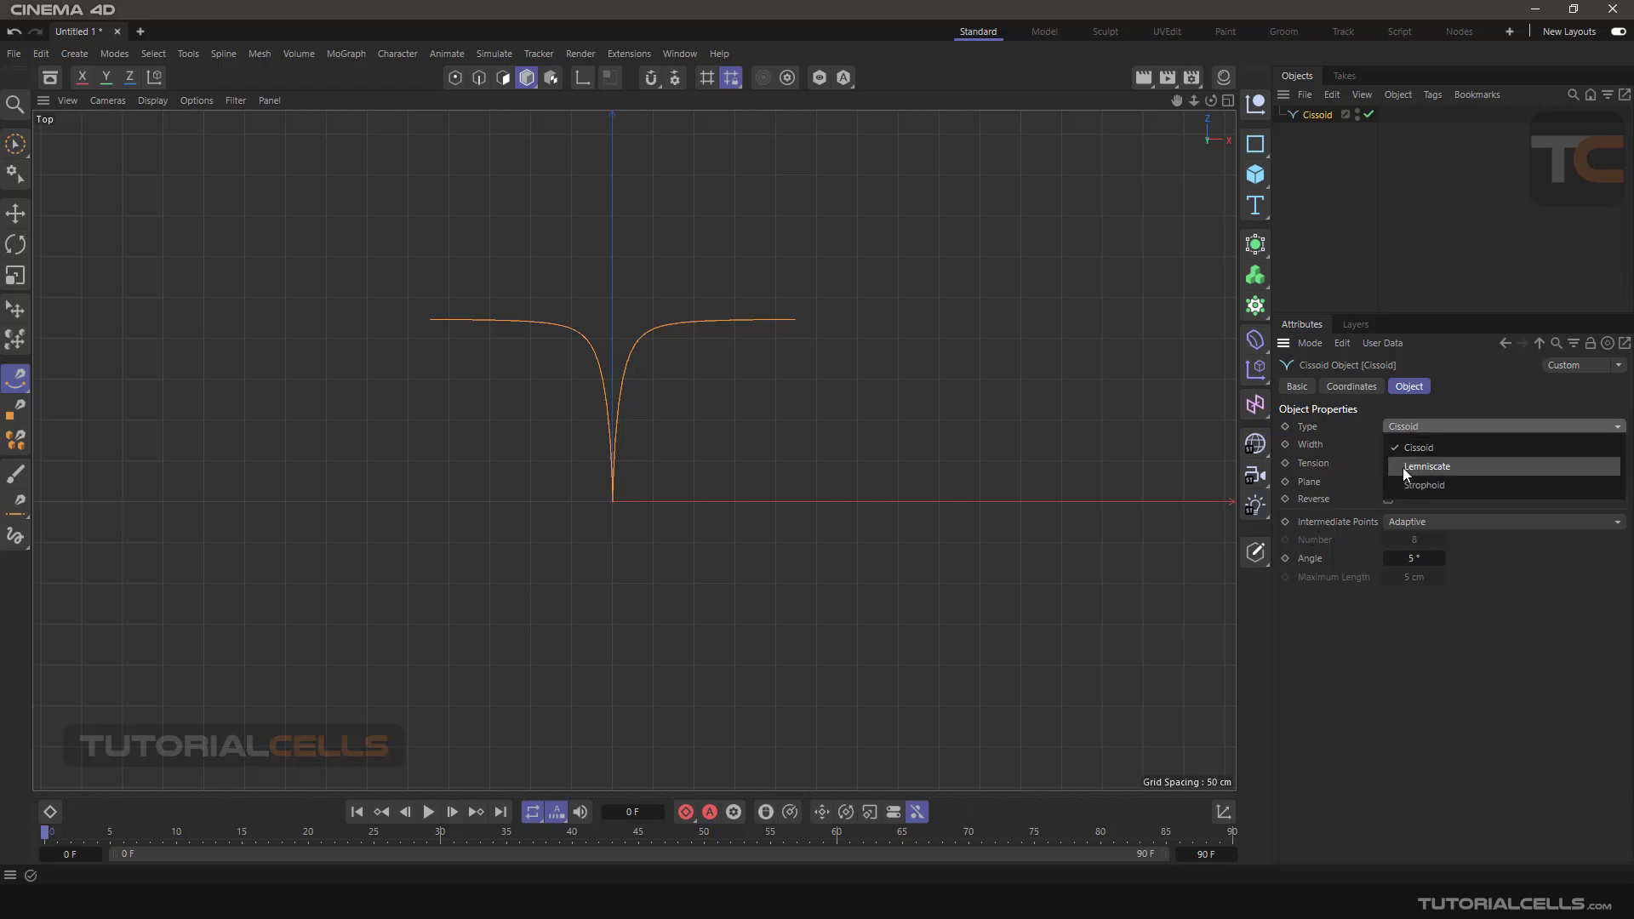
{"action": "left_click", "coordinate": [1406, 468]}
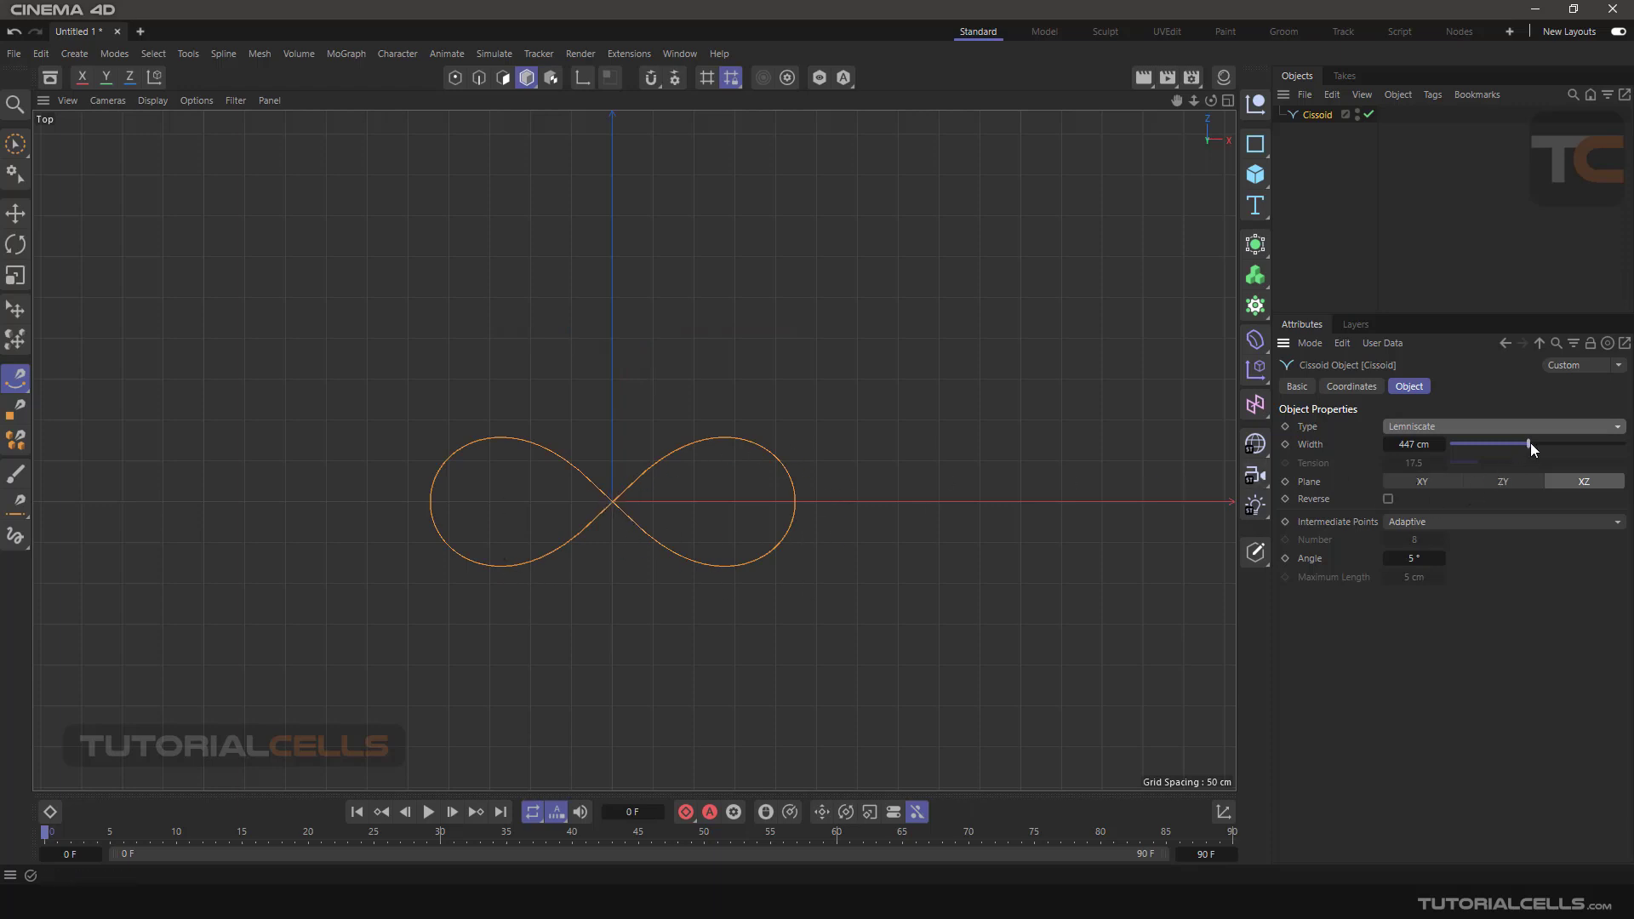
{"action": "mouse_move", "coordinate": [1530, 443]}
{"action": "left_mouse_down"}
{"action": "mouse_move", "coordinate": [1544, 444]}
{"action": "mouse_move", "coordinate": [1529, 450]}
{"action": "left_mouse_up"}
Step: Switch to Strophoid at 360 cm width, then delete the spline
{"action": "left_click", "coordinate": [1464, 426]}
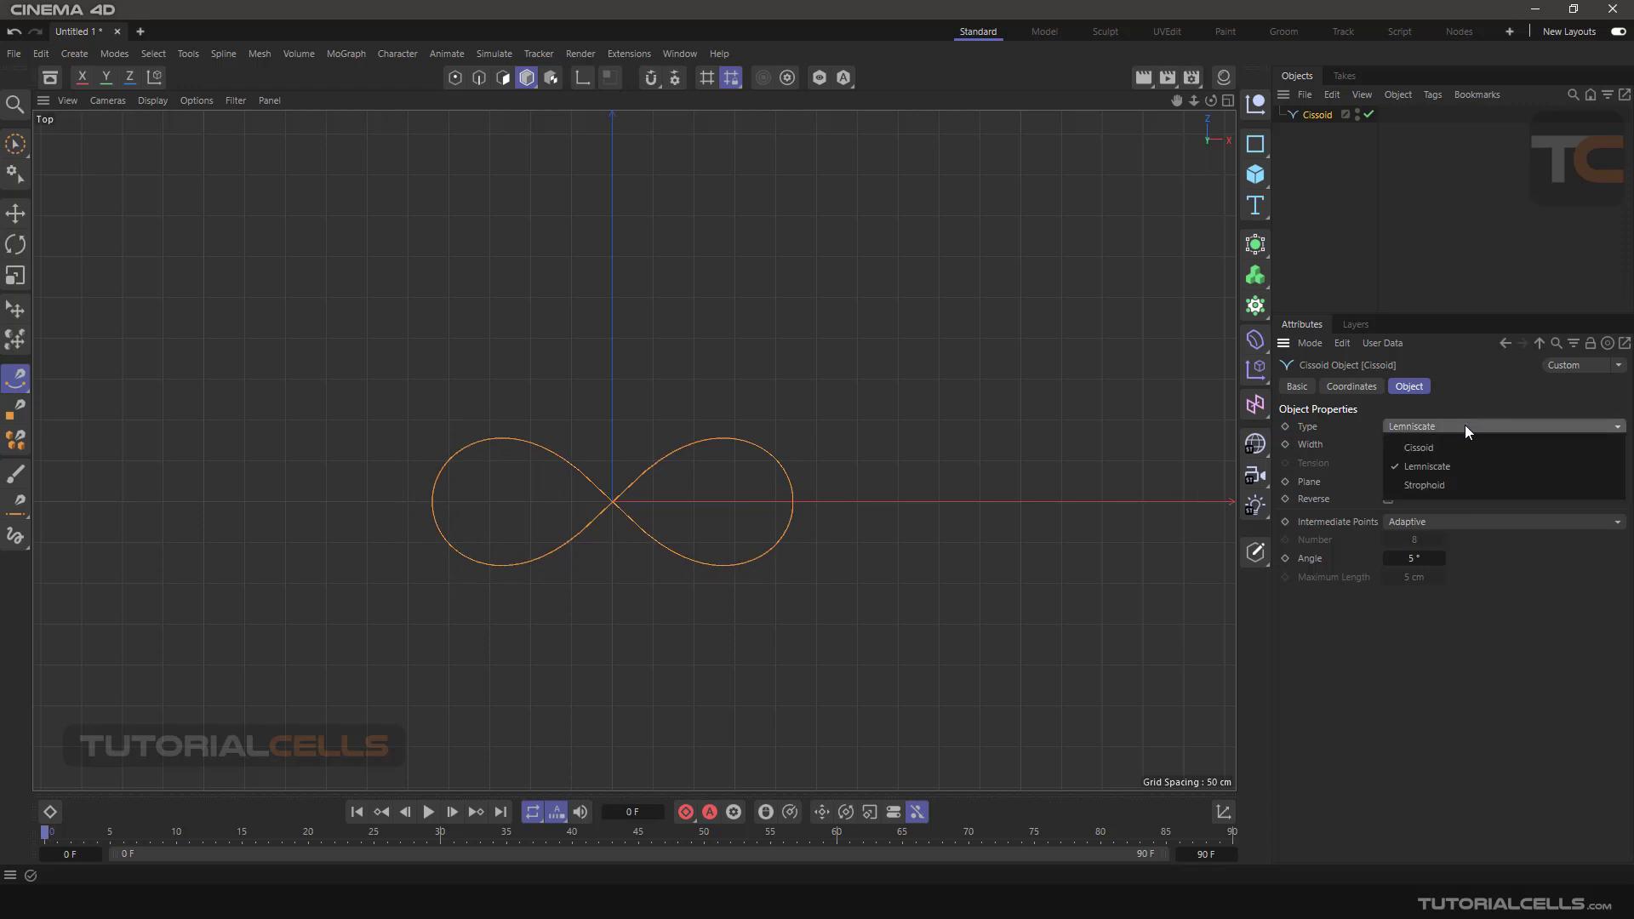
{"action": "left_click", "coordinate": [1437, 487]}
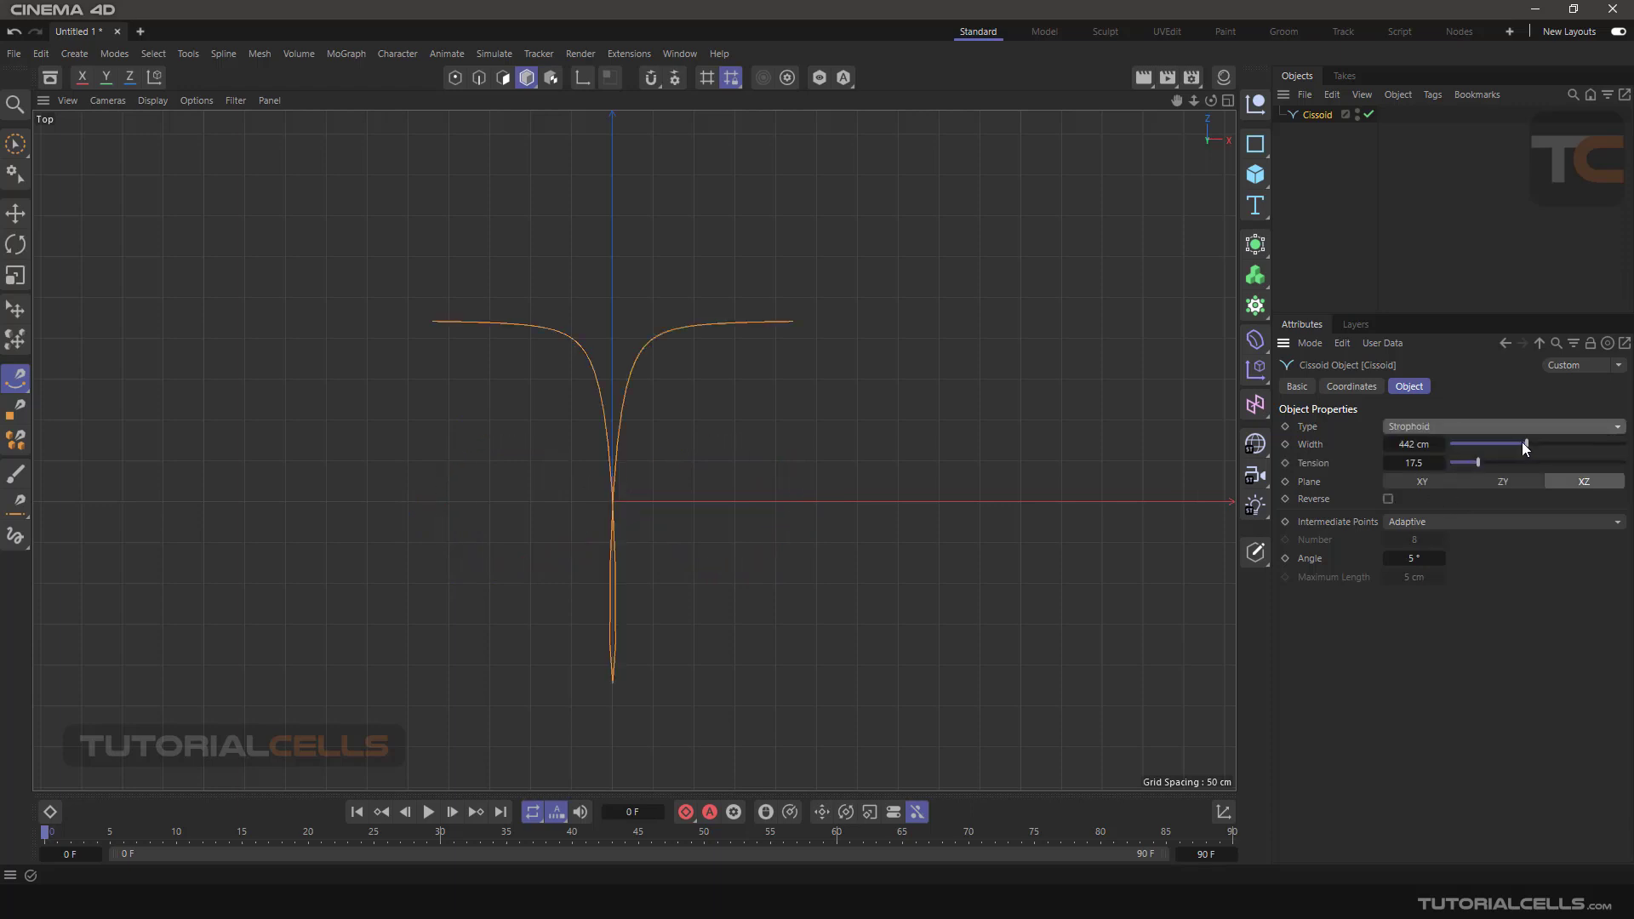
{"action": "left_click_drag", "start_coordinate": [1523, 442], "coordinate": [1454, 465]}
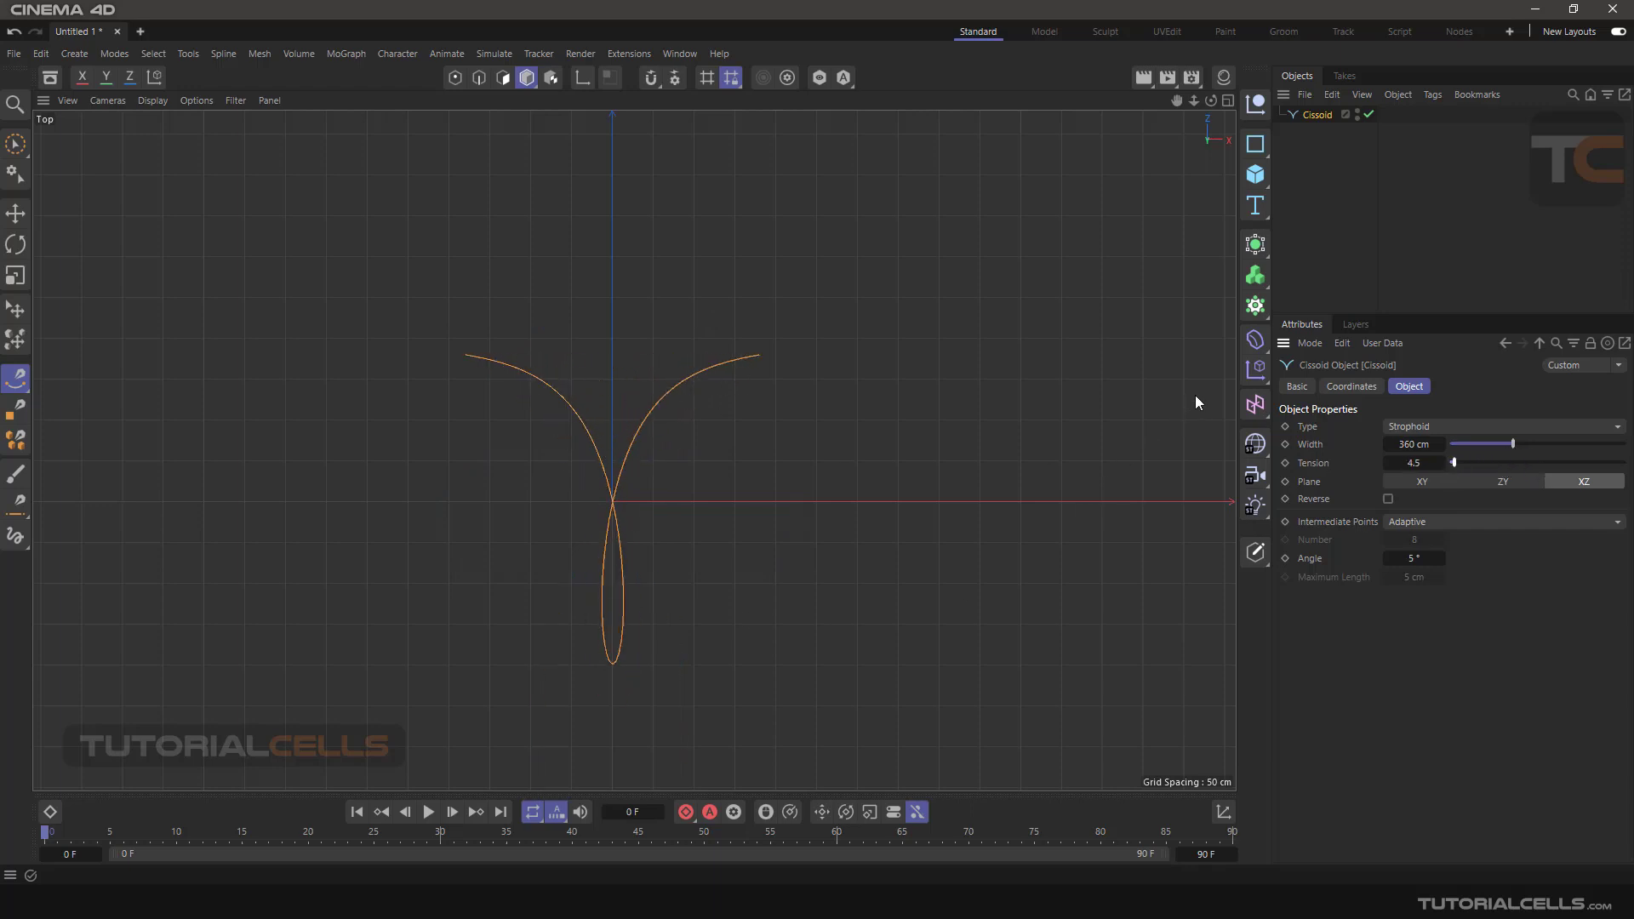
{"action": "key", "text": "Delete"}
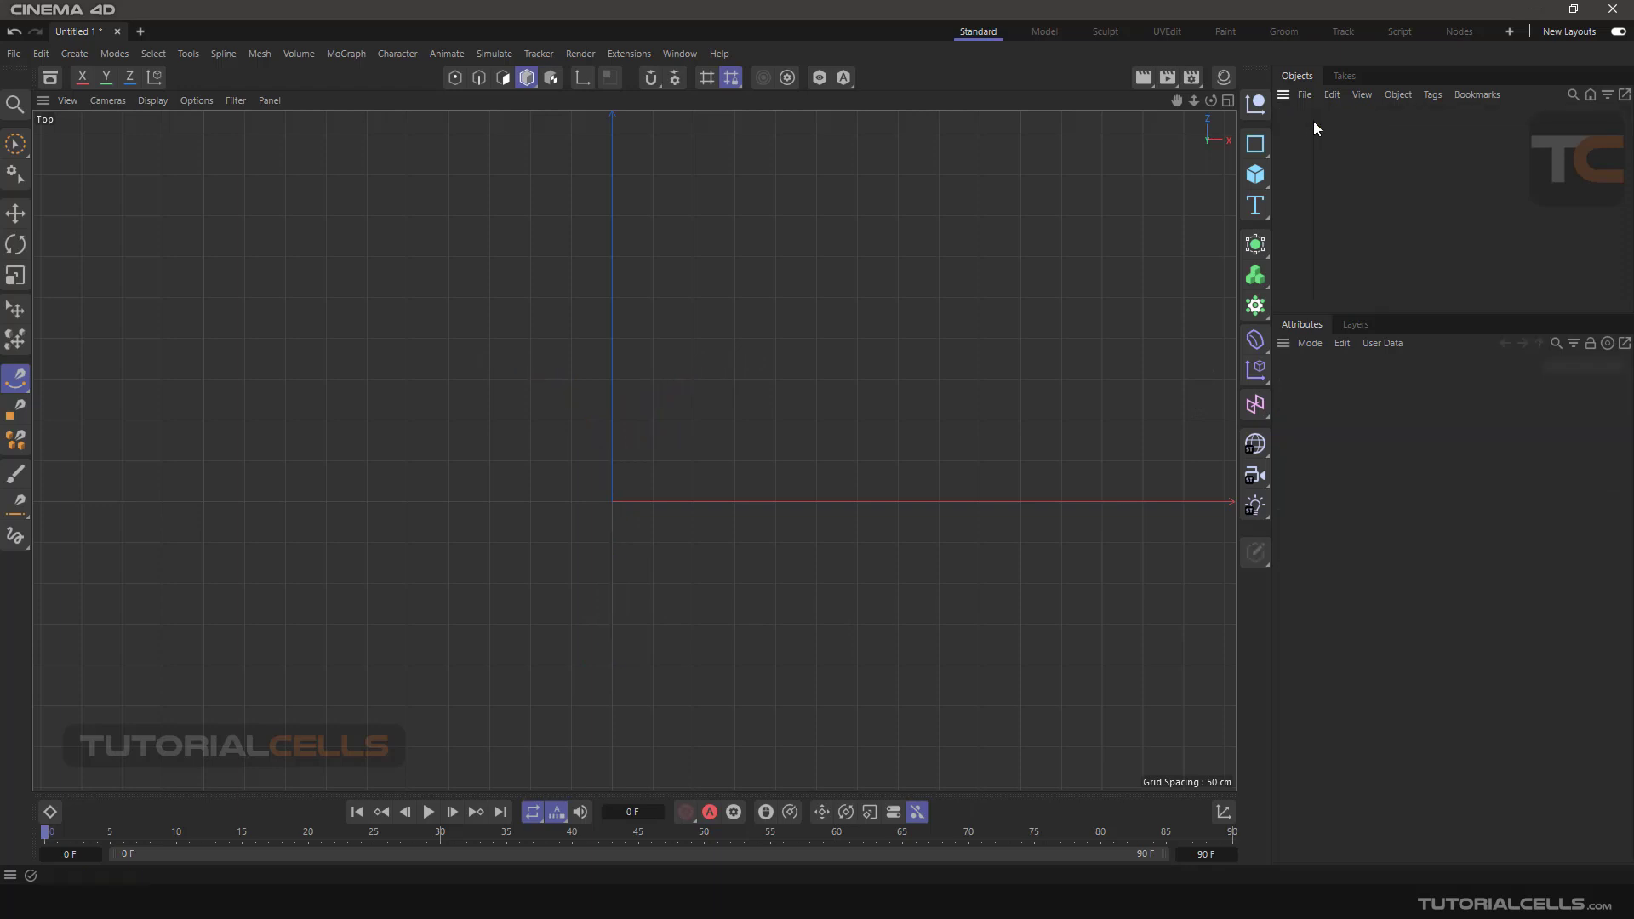
Step: Add a Cycloid spline from the Spline palette
{"action": "left_click", "coordinate": [1254, 146]}
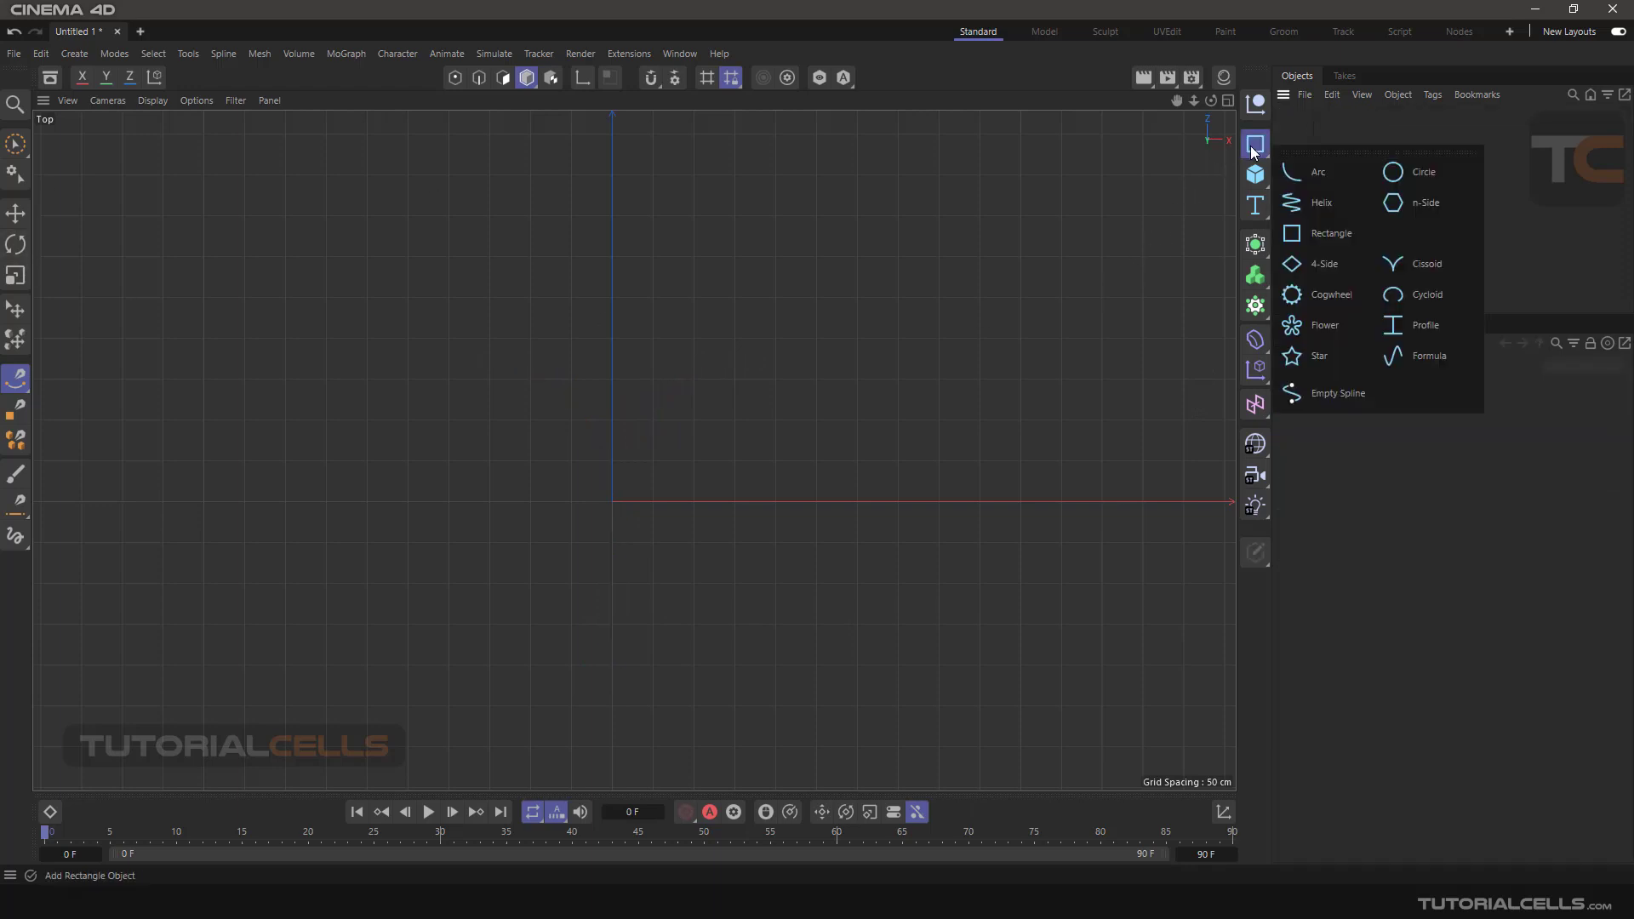
{"action": "left_click", "coordinate": [1390, 295]}
{"action": "scroll", "coordinate": [717, 519], "scroll_direction": "up", "scroll_amount": 3}
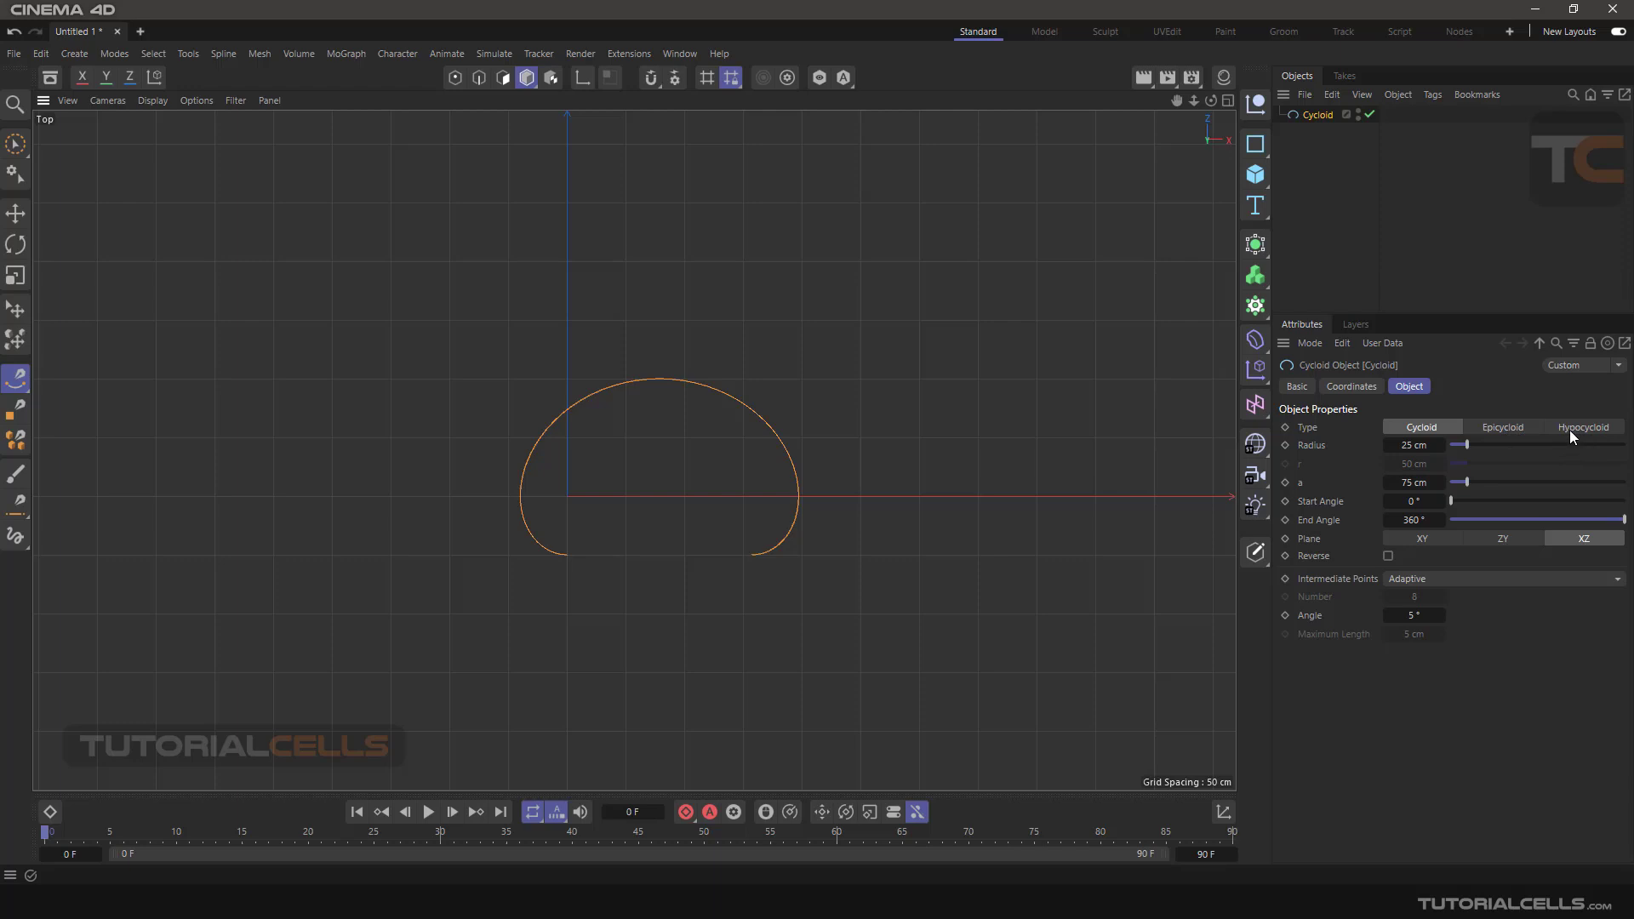
Step: Try Epicycloid and Hypocycloid, return to Cycloid, and enlarge Radius to 33 cm
{"action": "left_click", "coordinate": [1508, 428]}
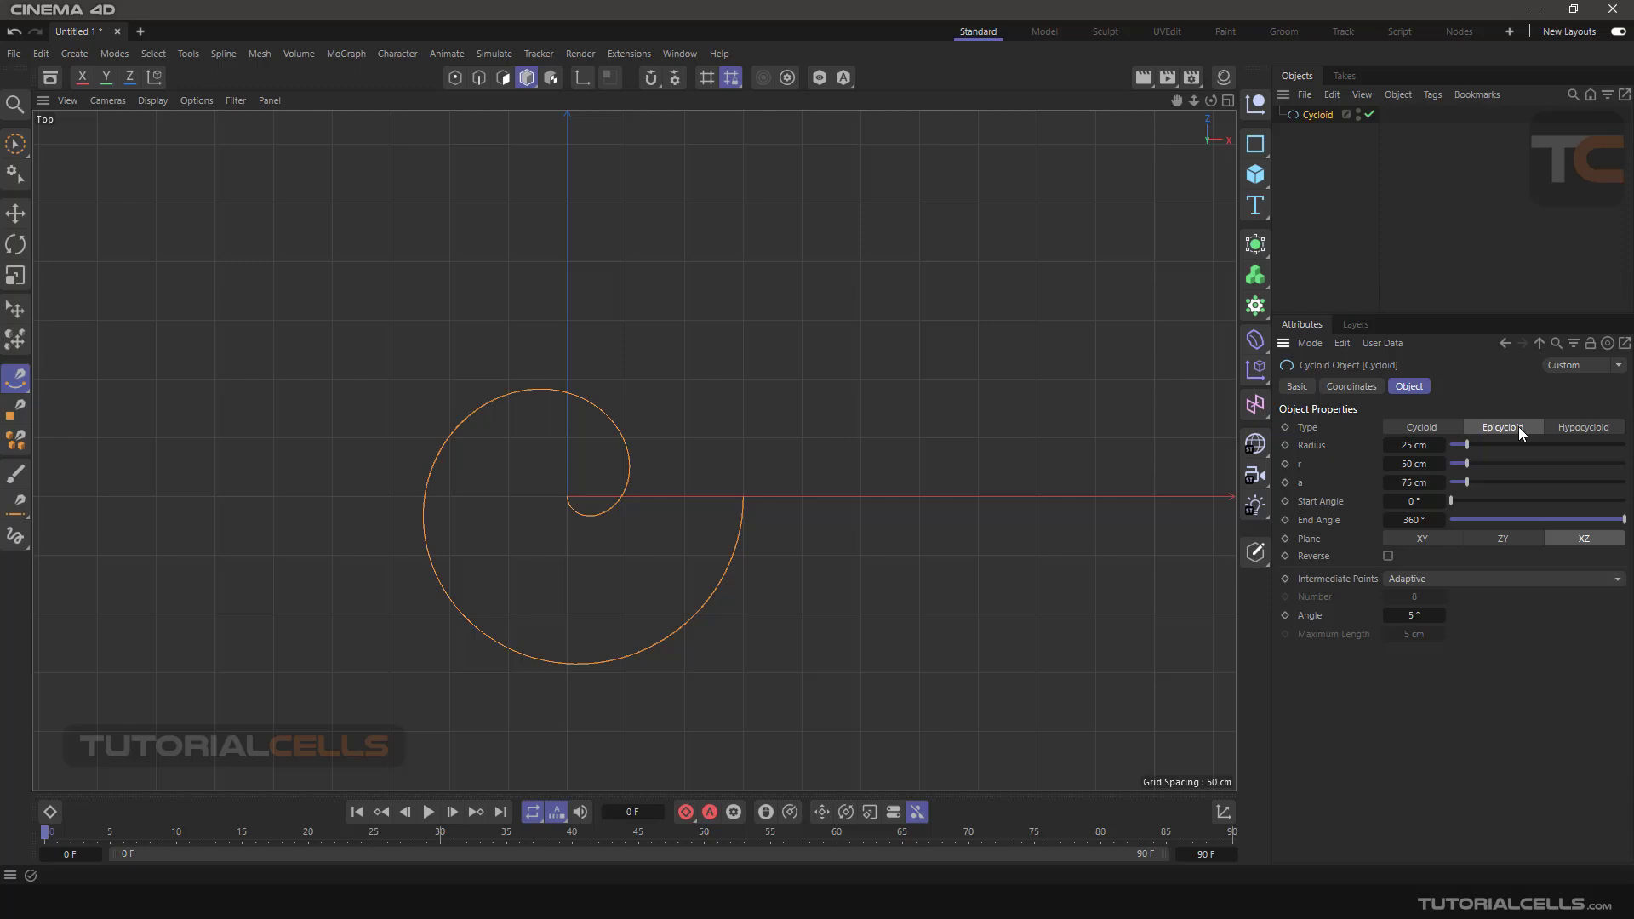
{"action": "left_click", "coordinate": [1545, 431]}
{"action": "left_click", "coordinate": [1428, 427]}
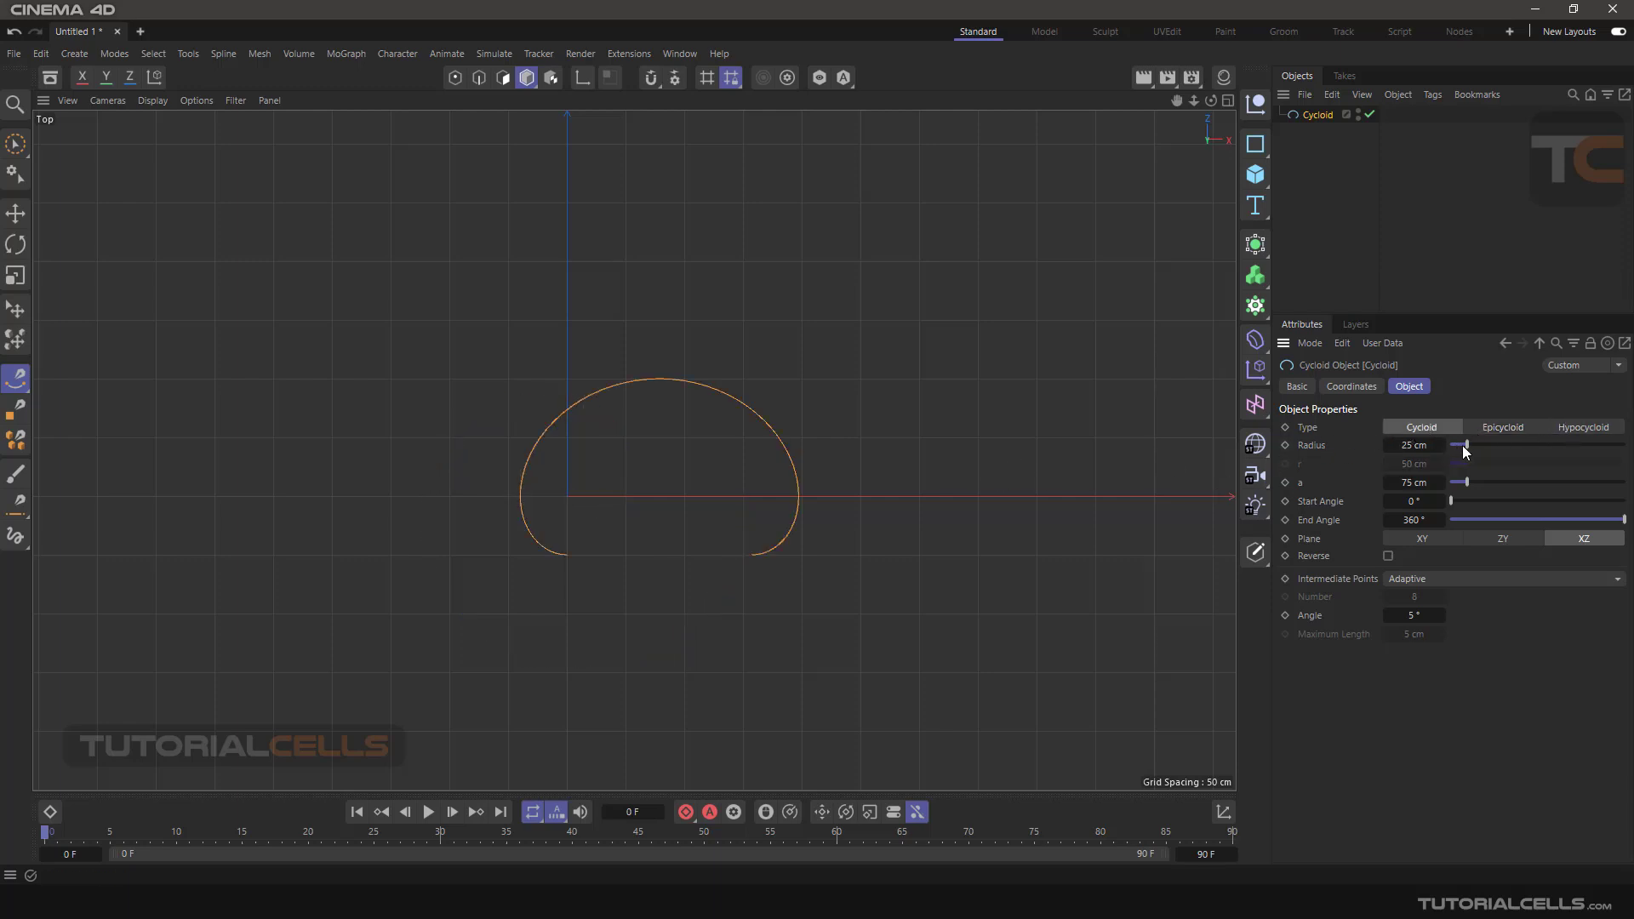
{"action": "mouse_move", "coordinate": [1466, 444]}
{"action": "left_mouse_down"}
{"action": "mouse_move", "coordinate": [1480, 445]}
{"action": "mouse_move", "coordinate": [1447, 446]}
{"action": "mouse_move", "coordinate": [1473, 446]}
{"action": "left_mouse_up"}
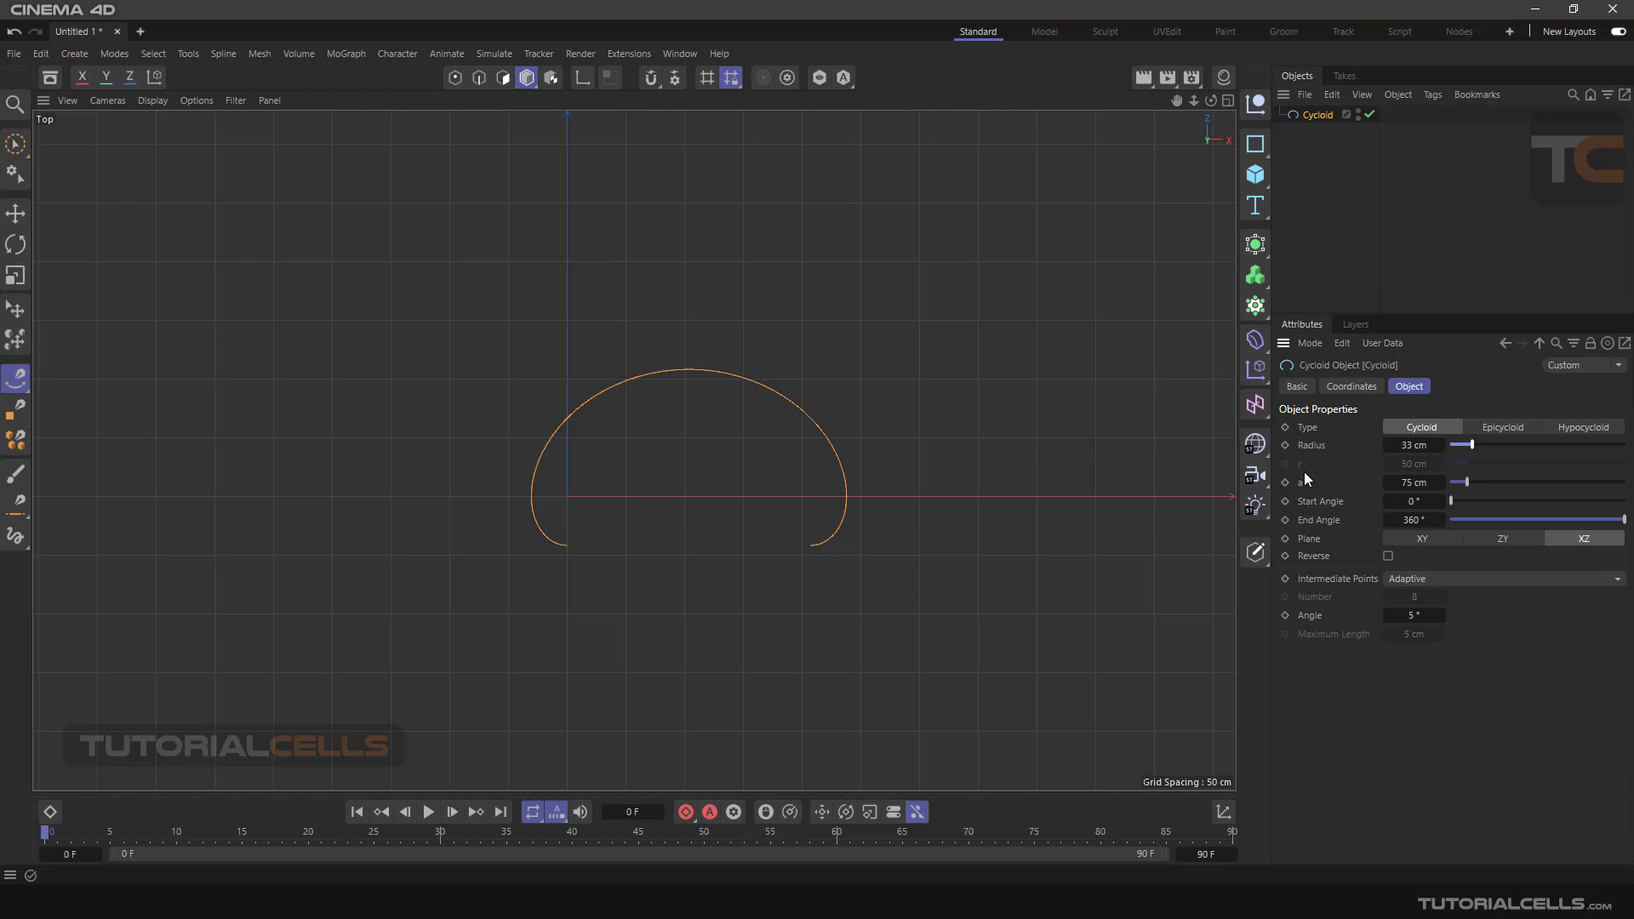
Step: Set Radius to 250 cm and make it a Hypocycloid star with End Angle 360°
{"action": "left_click", "coordinate": [1499, 428]}
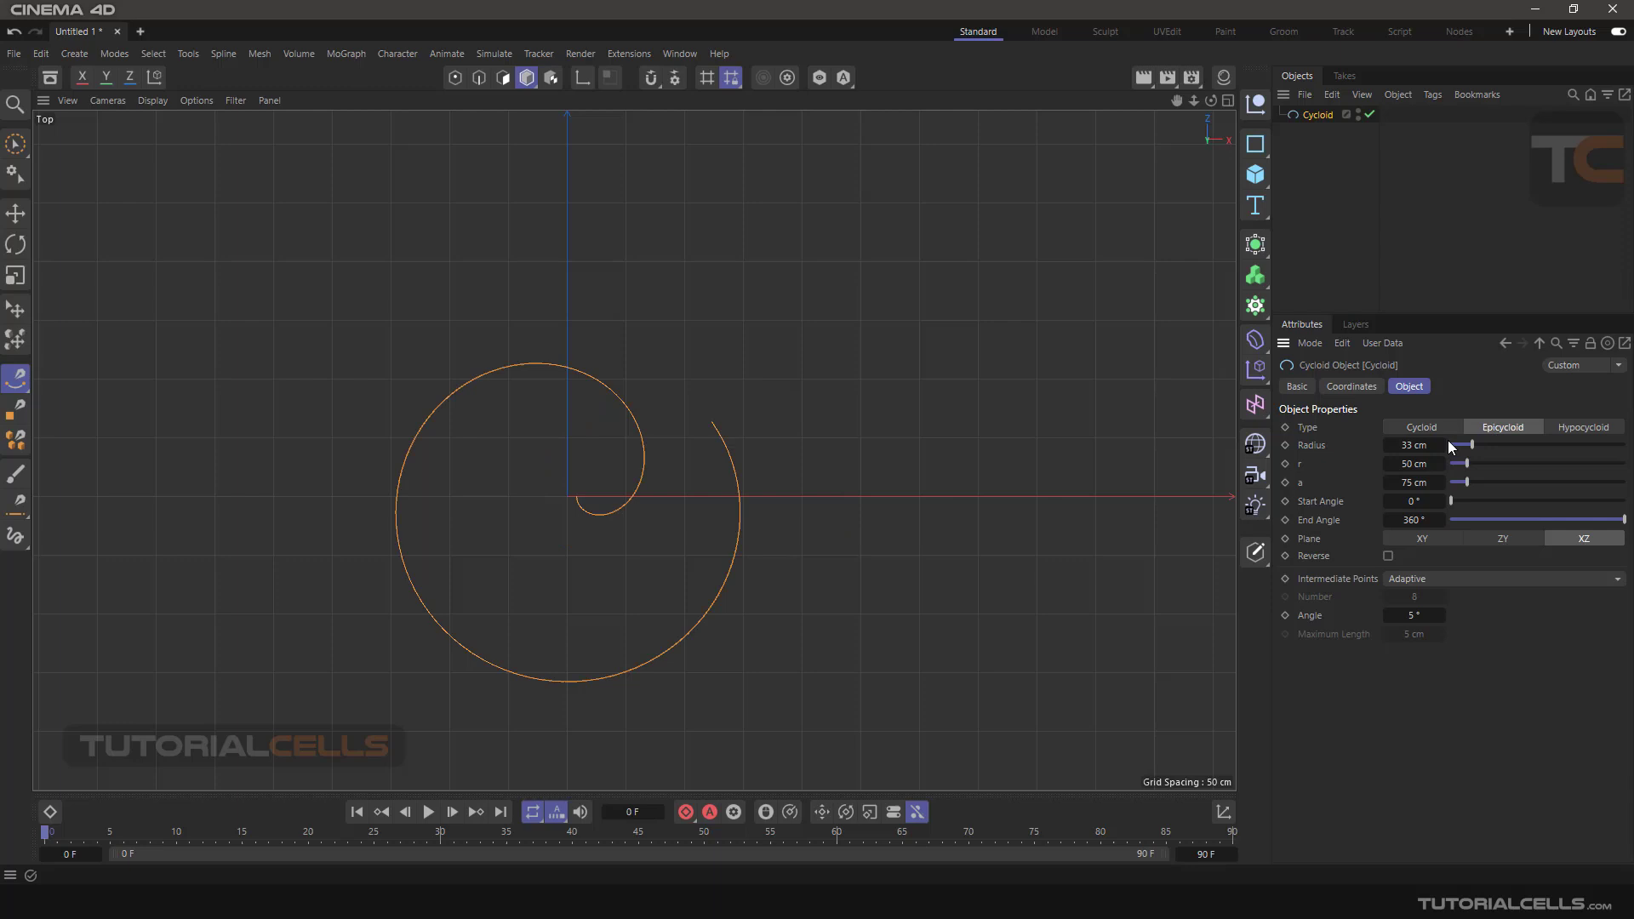
{"action": "left_click_drag", "start_coordinate": [1471, 445], "coordinate": [1629, 444]}
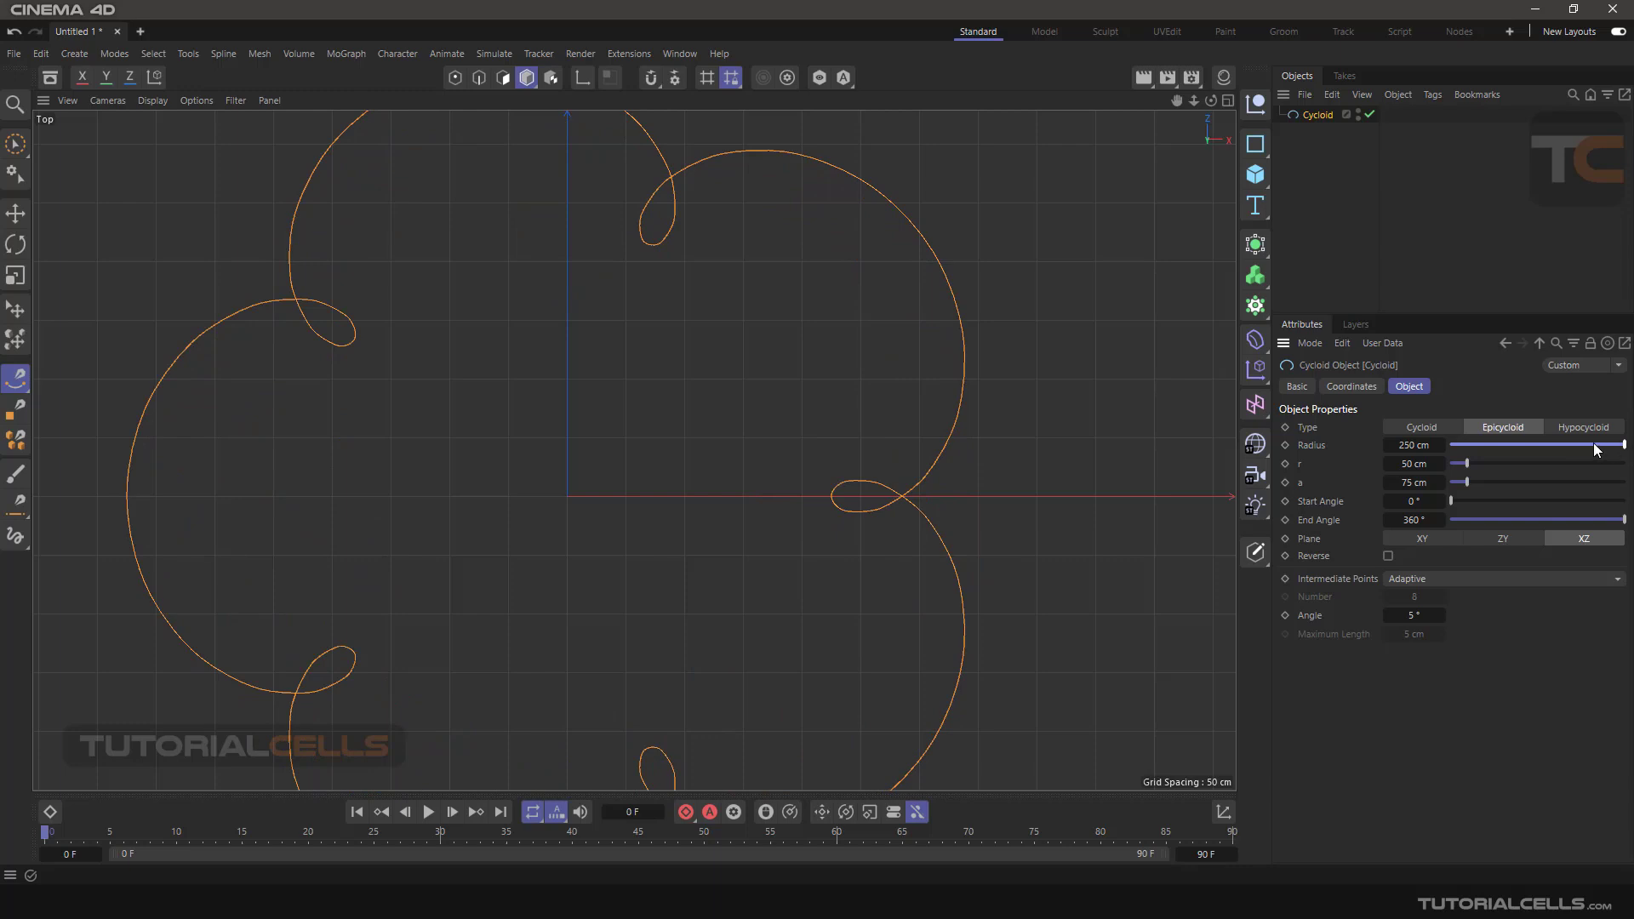
{"action": "scroll", "coordinate": [987, 430], "scroll_direction": "down", "scroll_amount": 5}
{"action": "scroll", "coordinate": [927, 430], "scroll_direction": "up", "scroll_amount": 2}
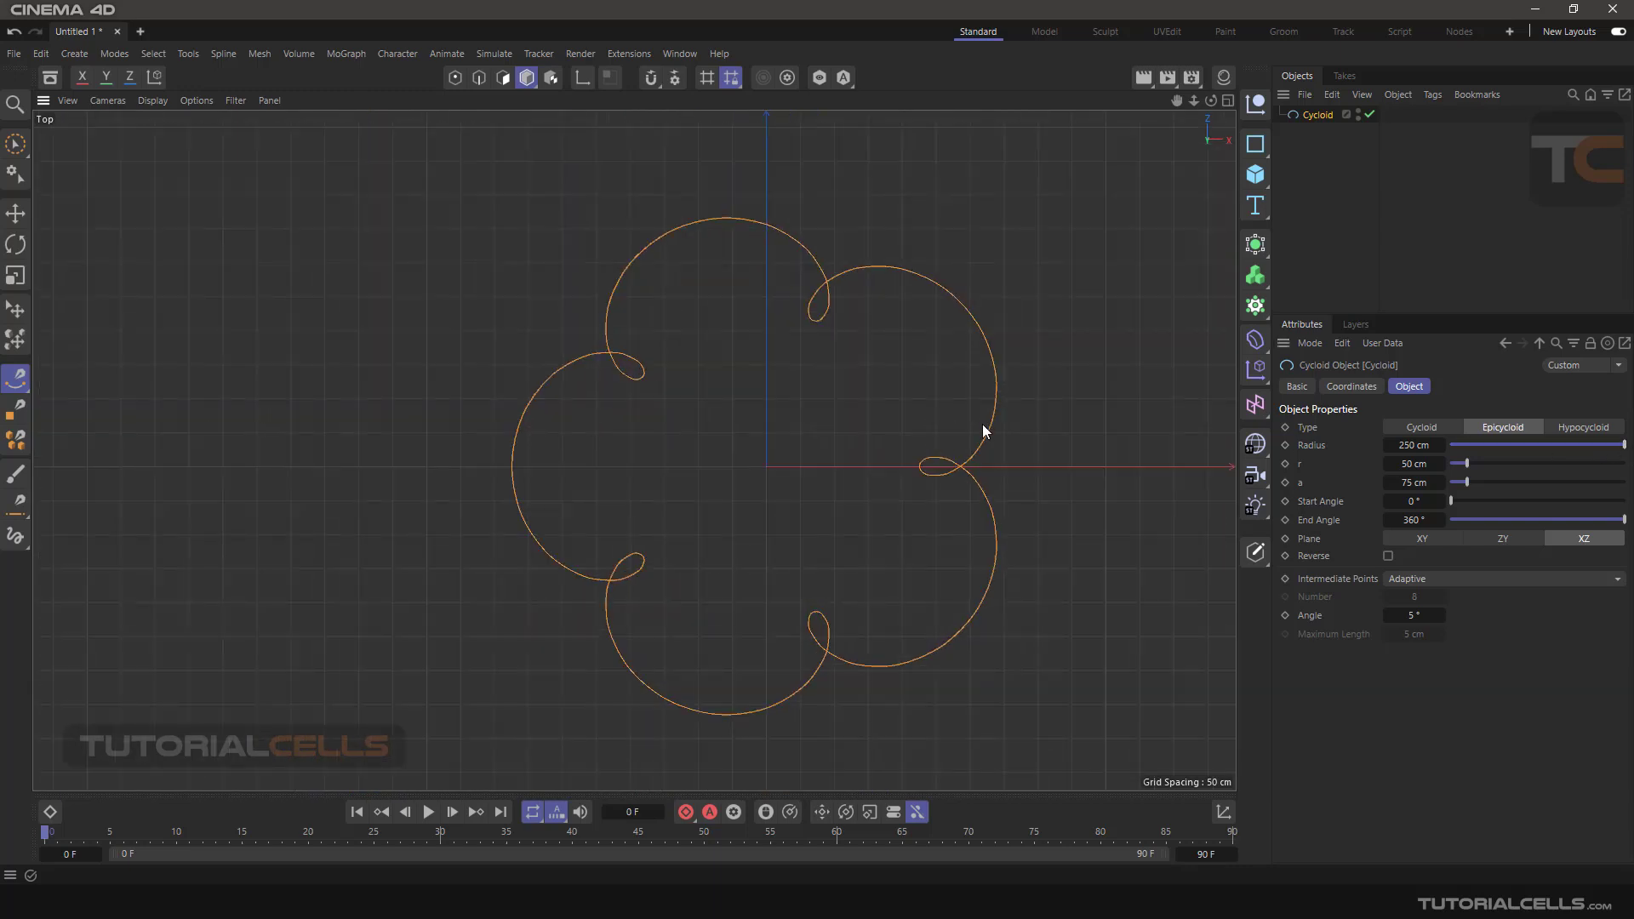
{"action": "left_click", "coordinate": [1581, 428]}
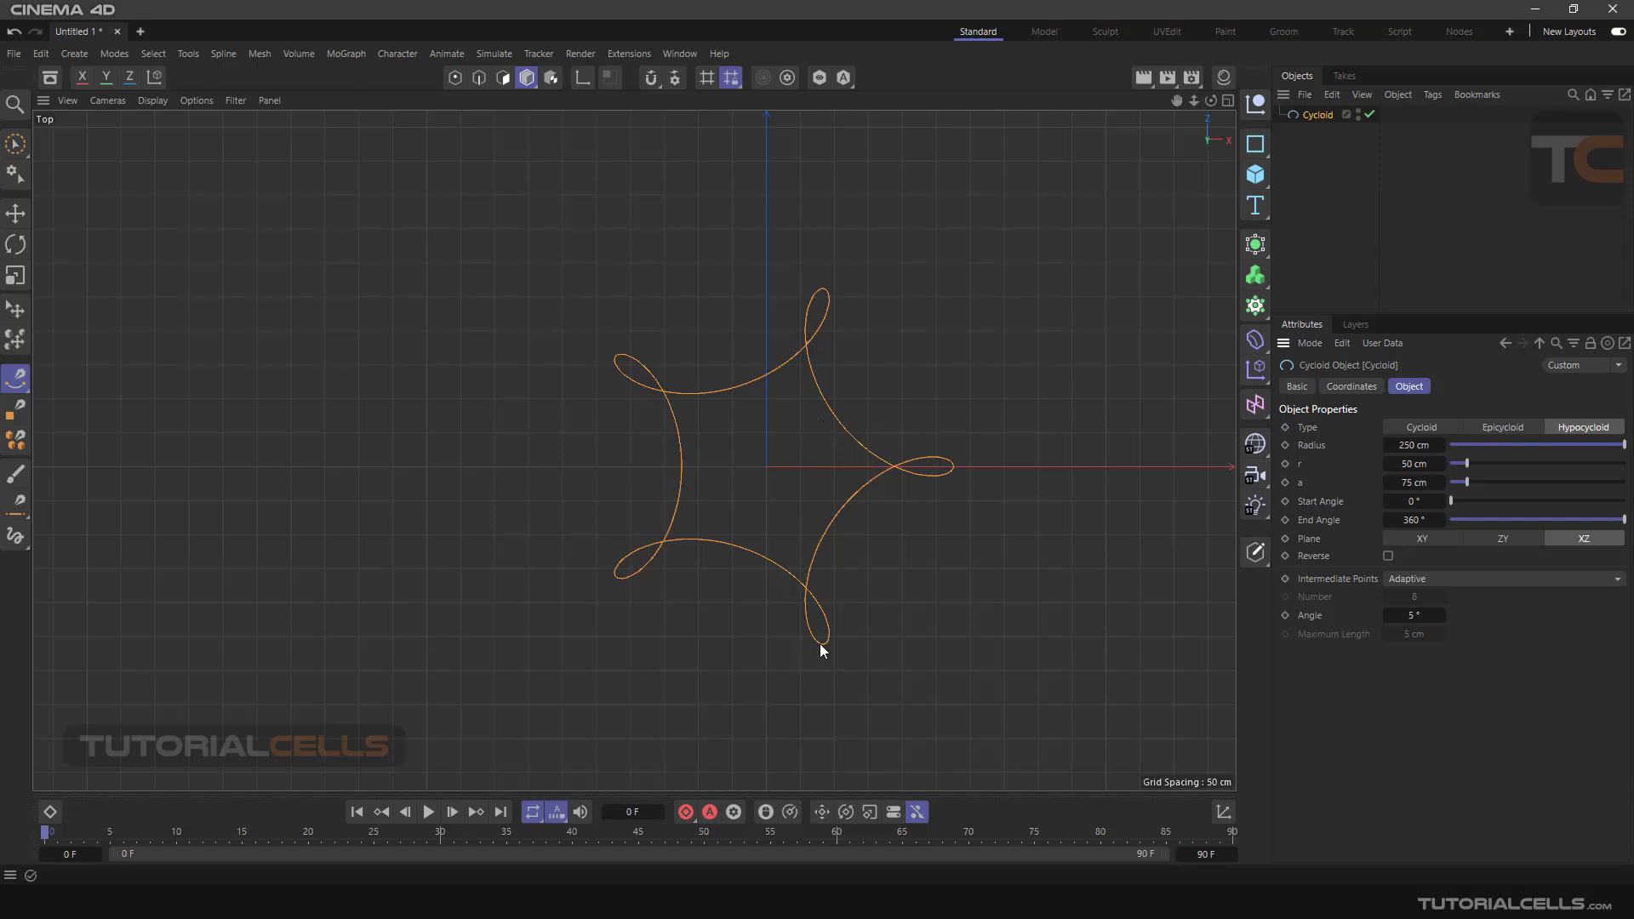
{"action": "mouse_move", "coordinate": [1532, 522]}
{"action": "left_mouse_down"}
{"action": "mouse_move", "coordinate": [1453, 518]}
{"action": "mouse_move", "coordinate": [1630, 520]}
{"action": "left_mouse_up"}
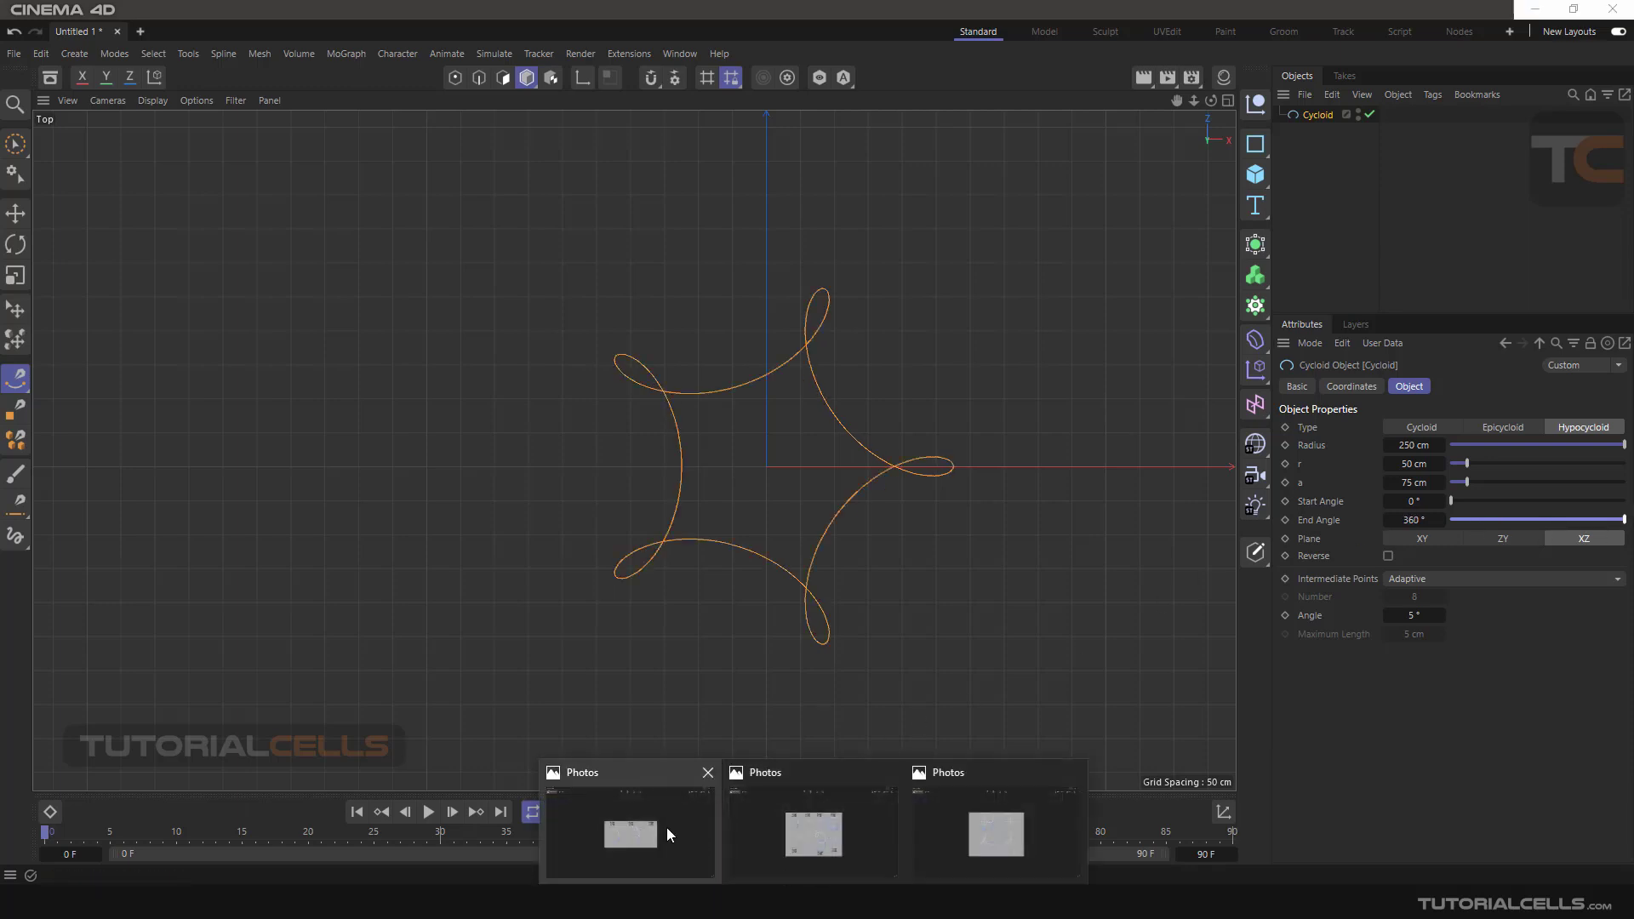
{"action": "left_click", "coordinate": [666, 827]}
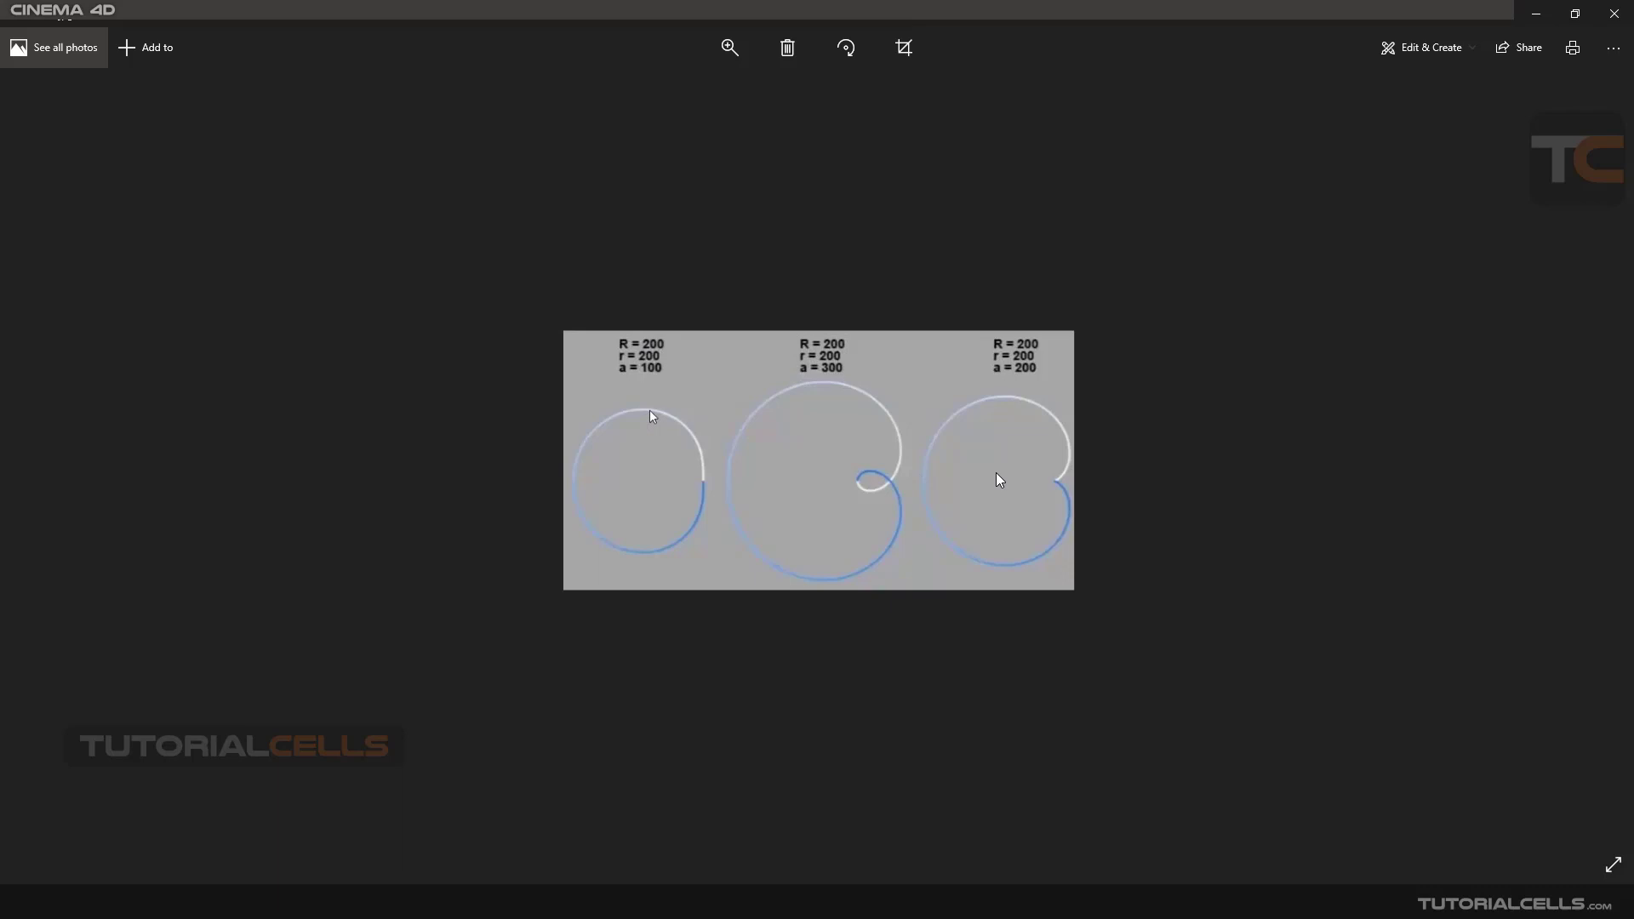
{"action": "left_click", "coordinate": [810, 855]}
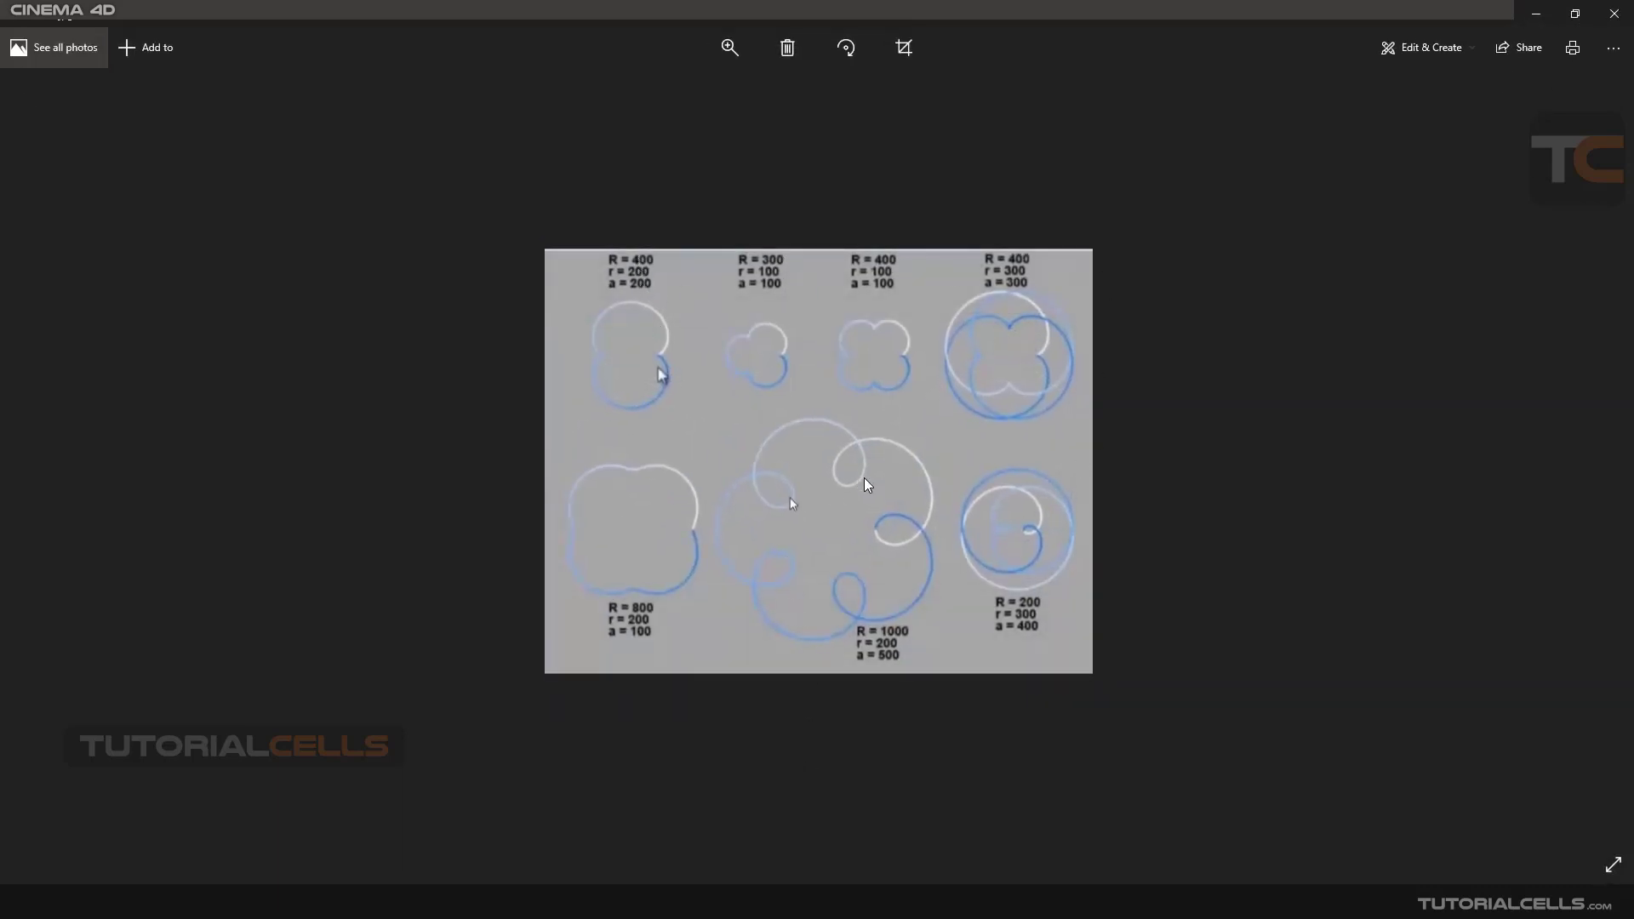
{"action": "mouse_move", "coordinate": [810, 904]}
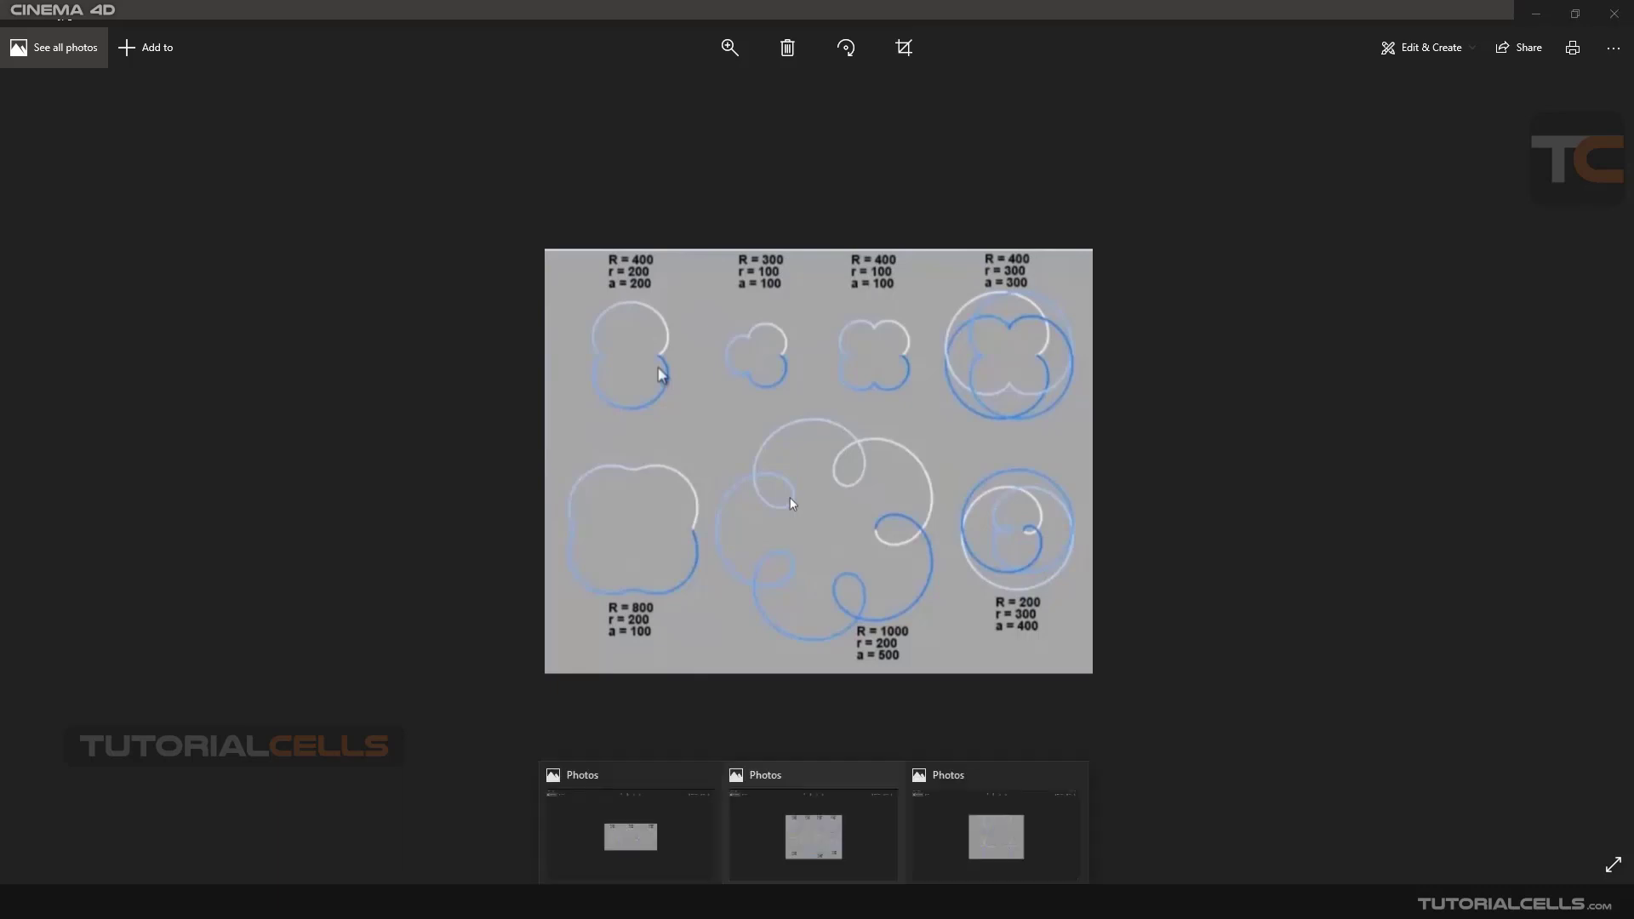
{"action": "left_click", "coordinate": [1028, 835]}
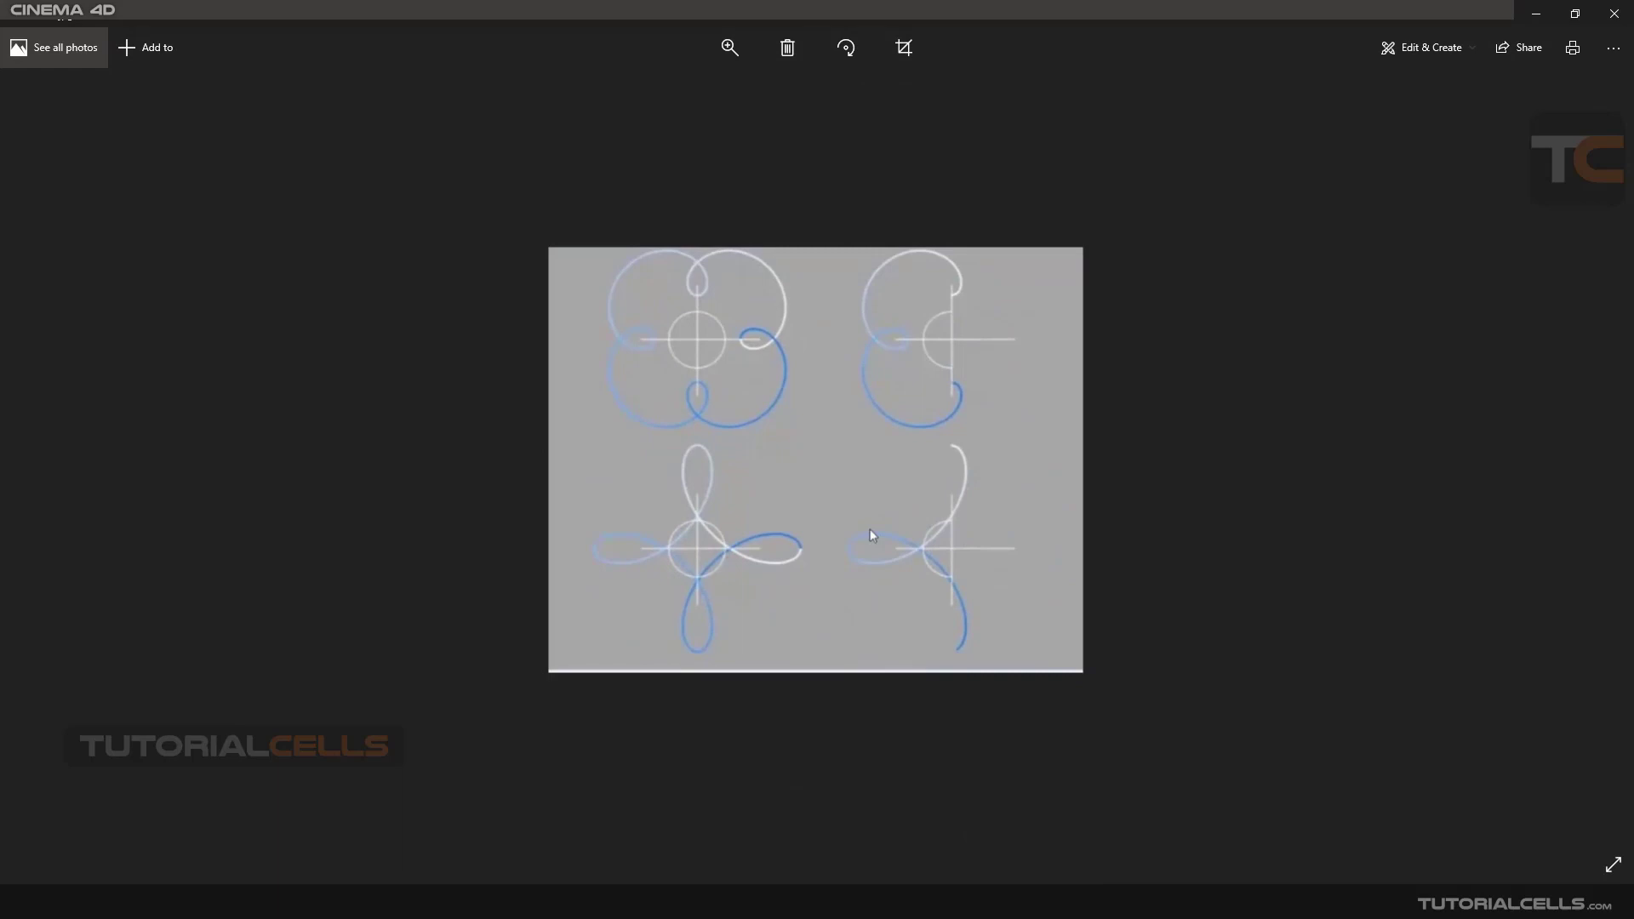
{"action": "left_click", "coordinate": [552, 902]}
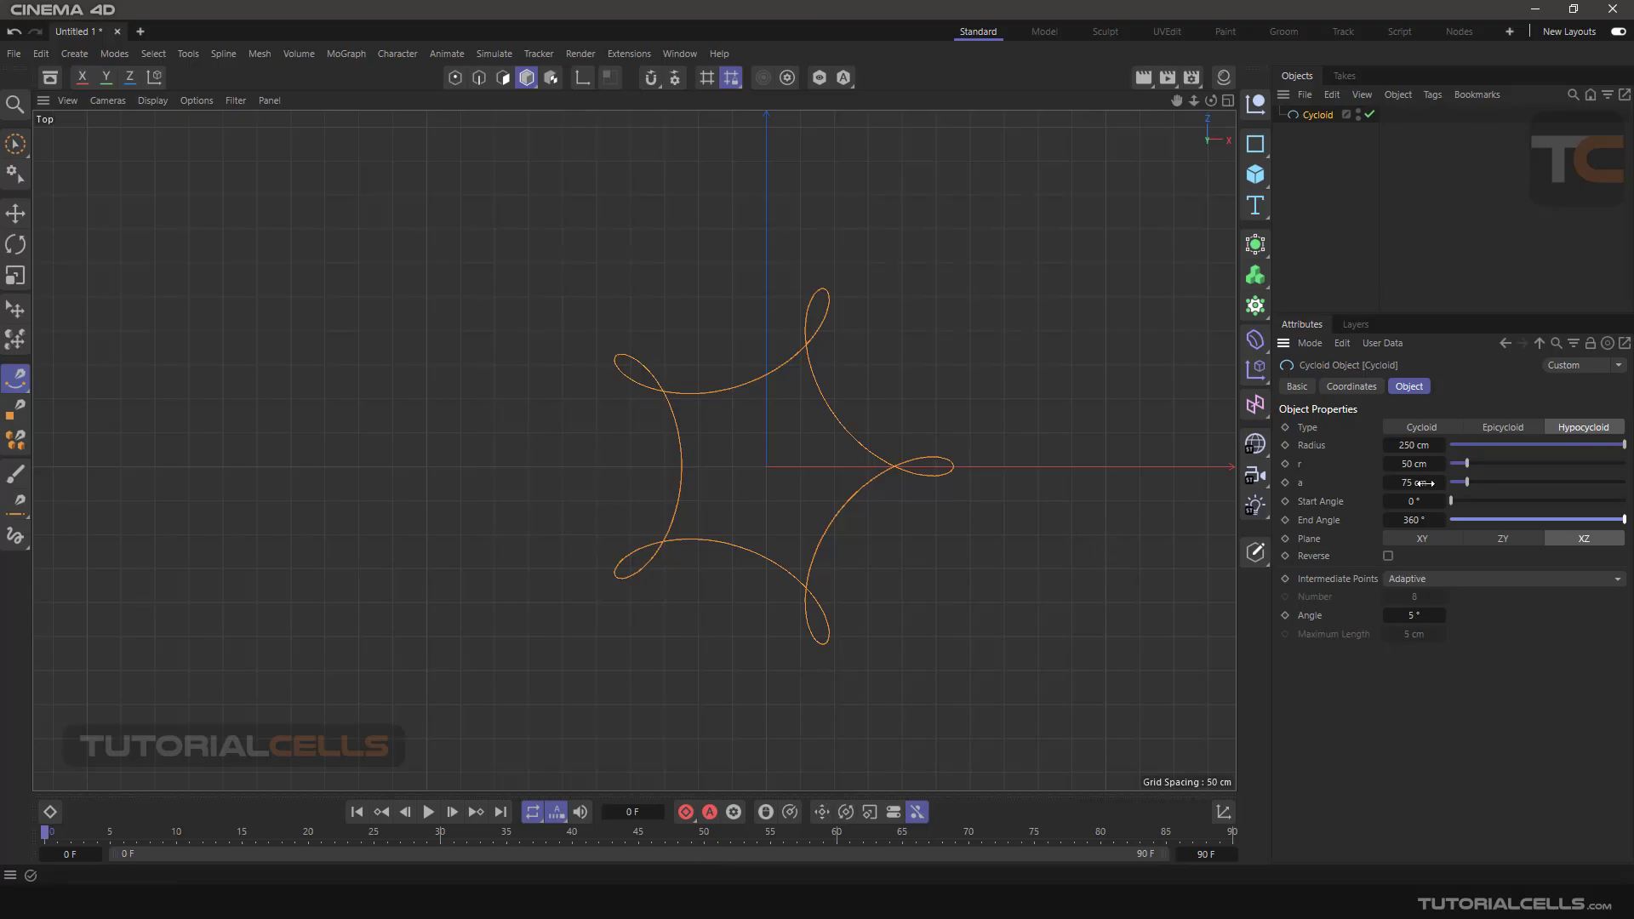